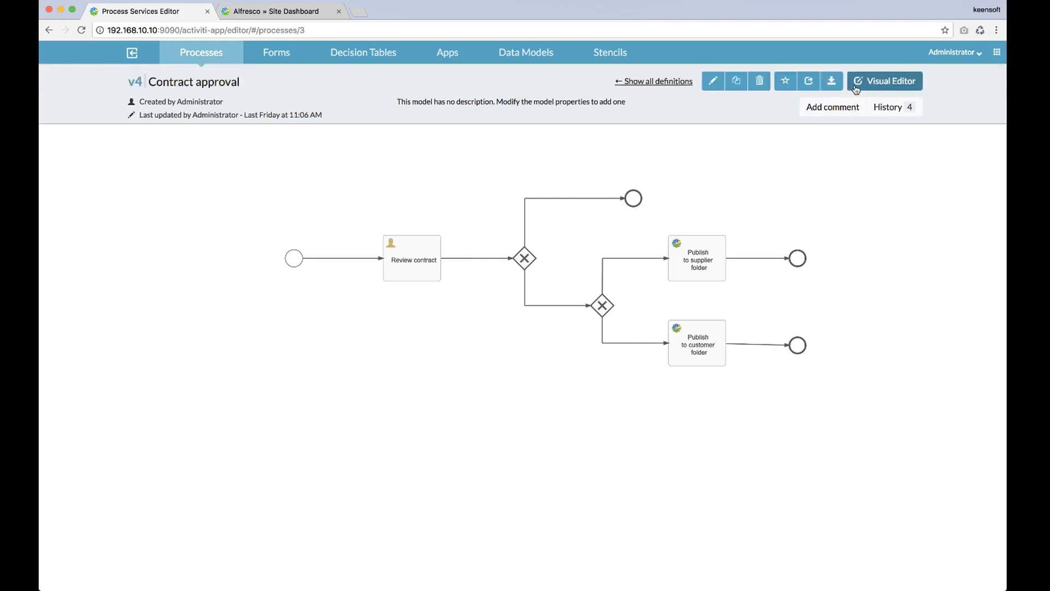
Step: Open the Contract approval process for visual editing and open the form referenced by the Review contract task
click(856, 89)
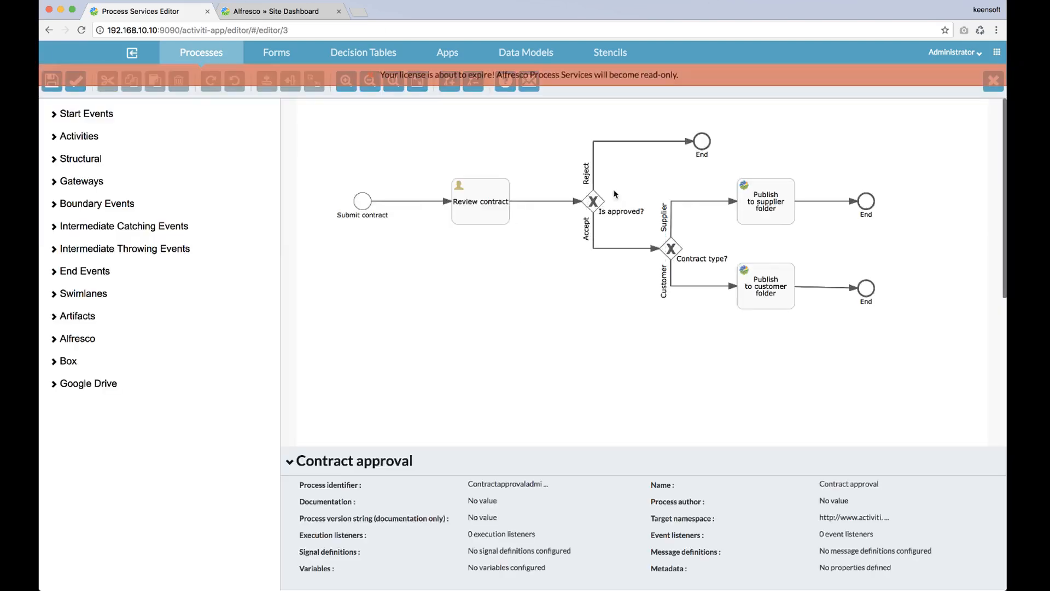
click(492, 202)
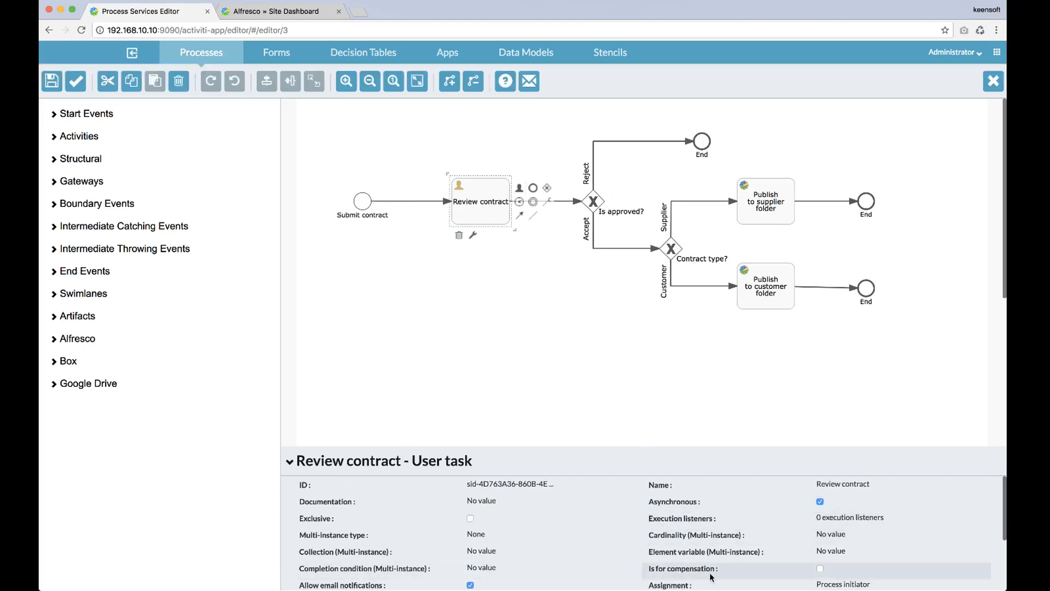
scroll(712, 577, down, 1)
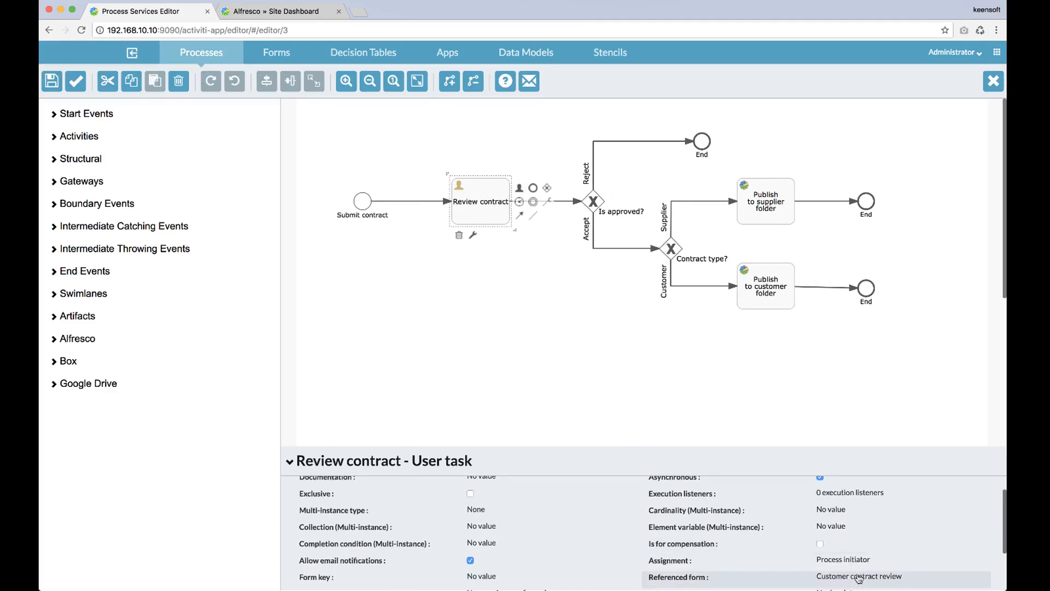
click(833, 581)
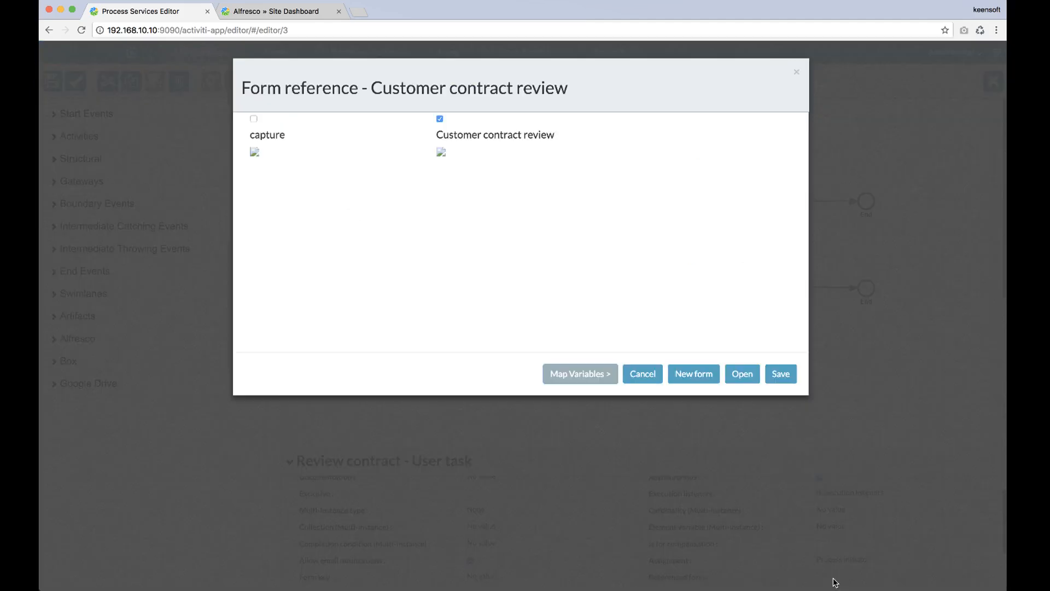
click(742, 372)
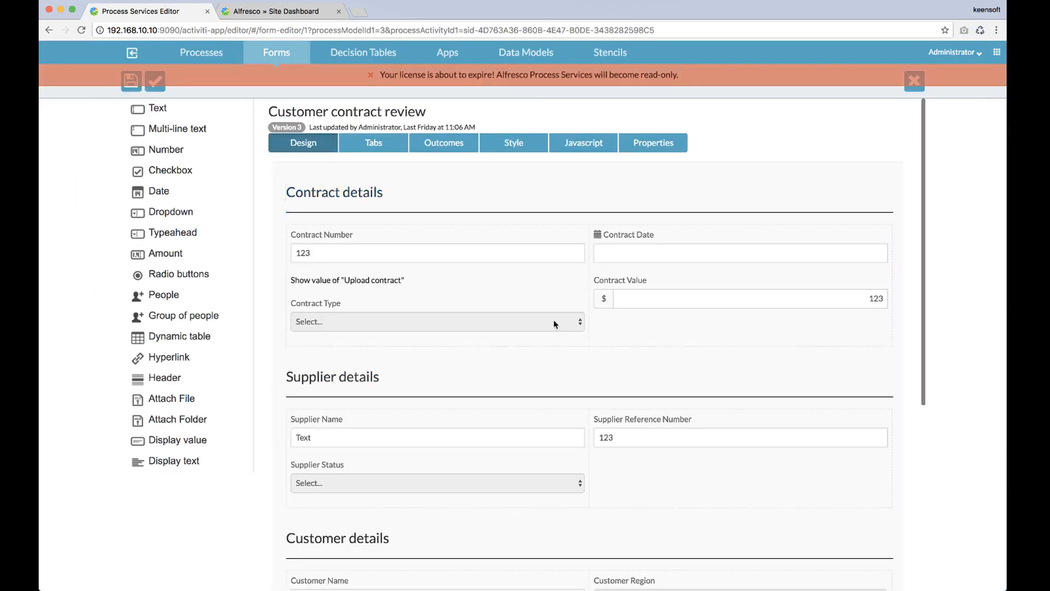
Step: Examine the Customer contract review form's fields and its possible outcomes, then return to the process model
scroll(465, 356, down, 4)
scroll(465, 357, up, 4)
scroll(464, 356, down, 3)
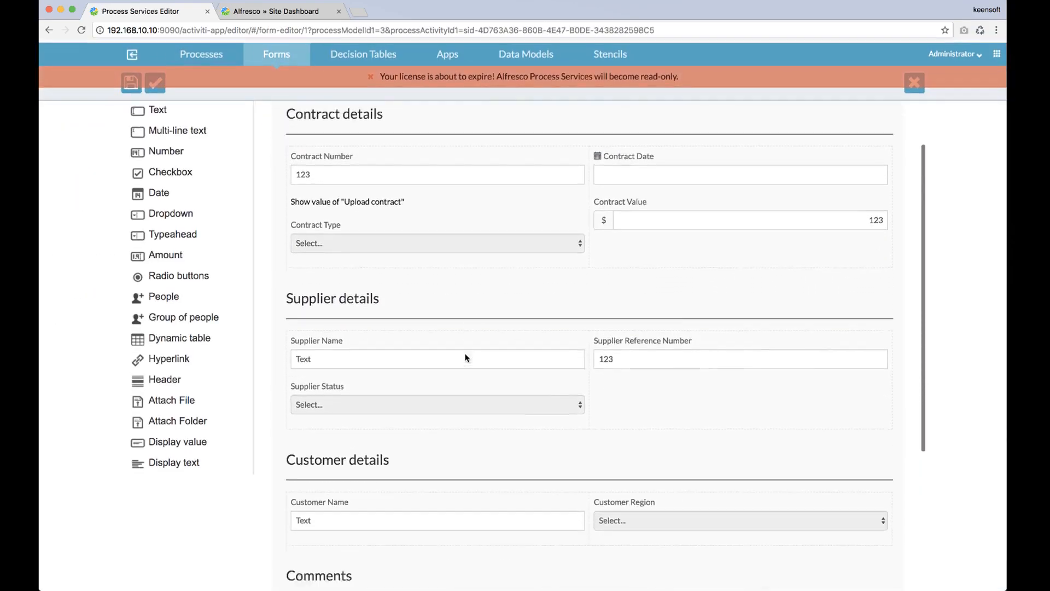
scroll(465, 357, up, 3)
scroll(465, 356, down, 3)
scroll(465, 358, up, 3)
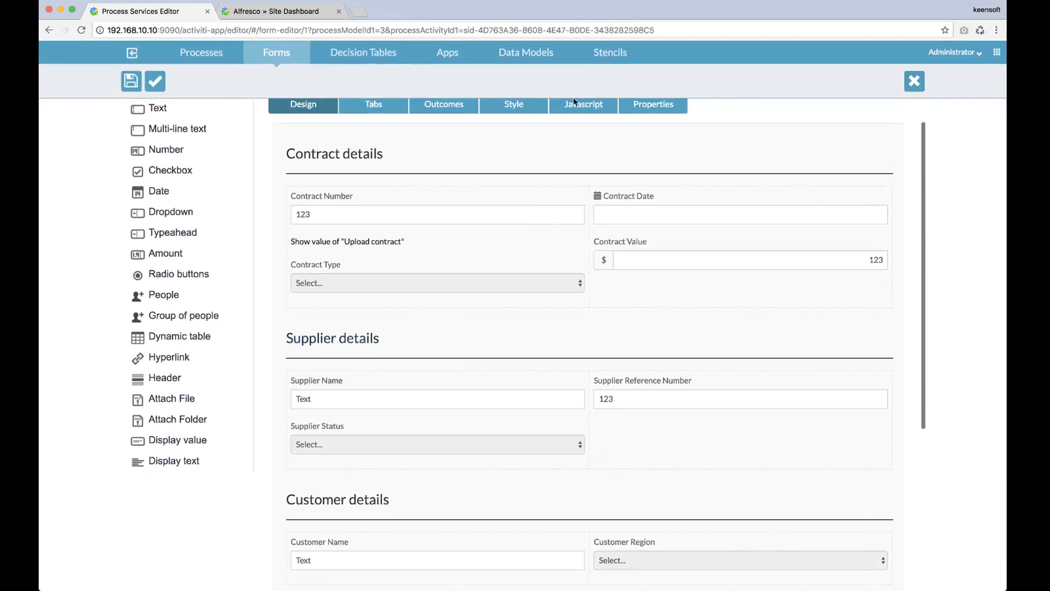
click(447, 102)
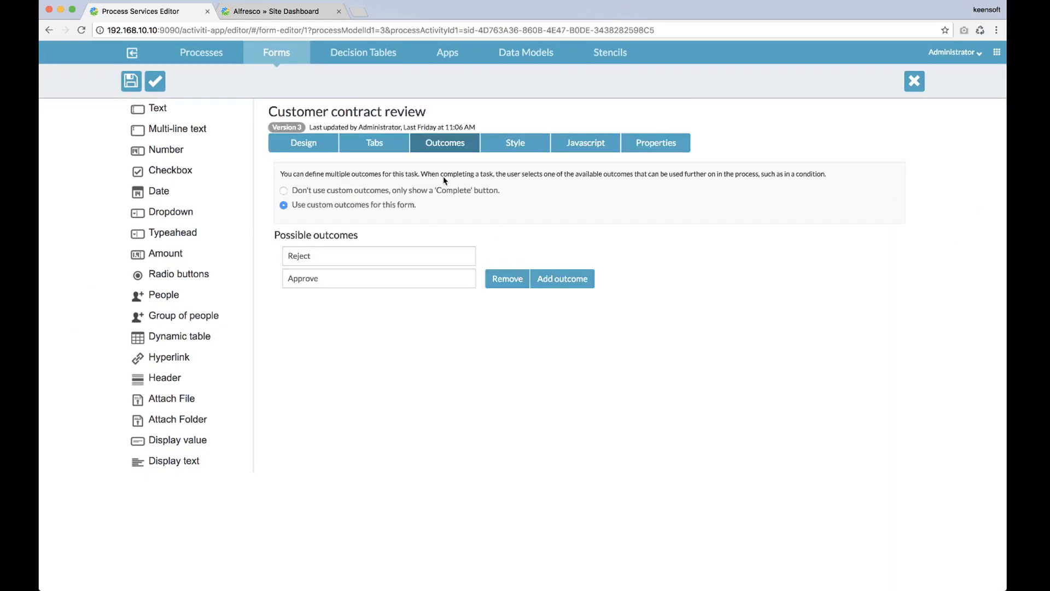
click(914, 82)
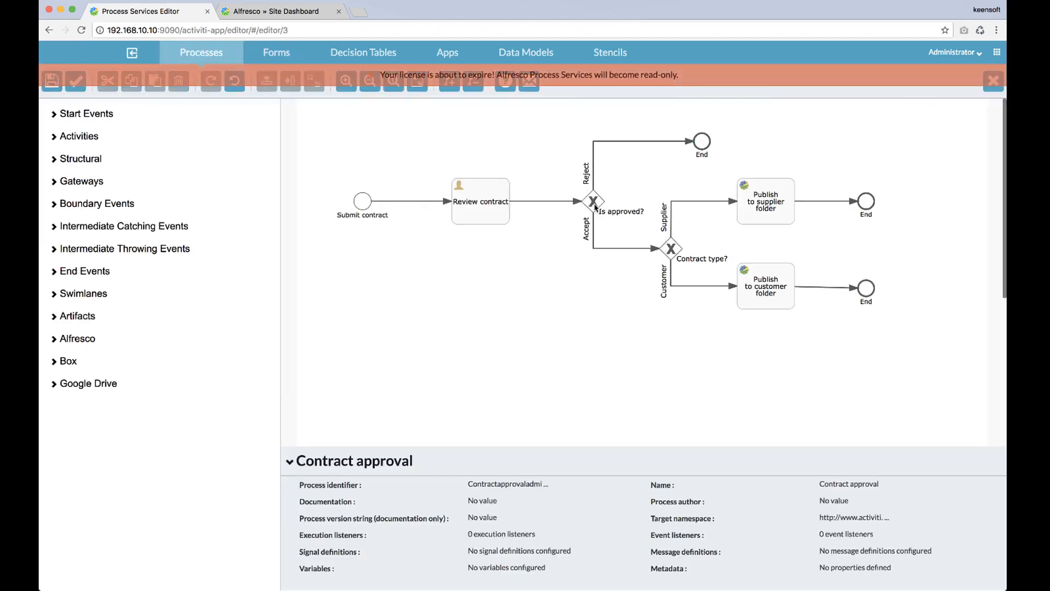
Step: Inspect the flow condition on the Accept sequence flow and the properties of the Publish to customer folder task
click(593, 238)
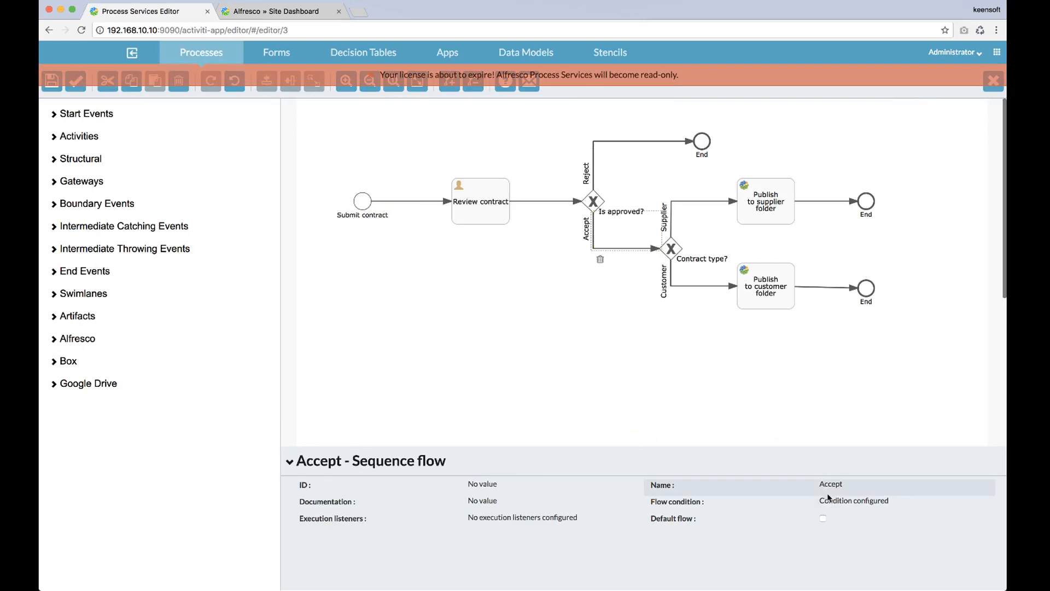
click(853, 502)
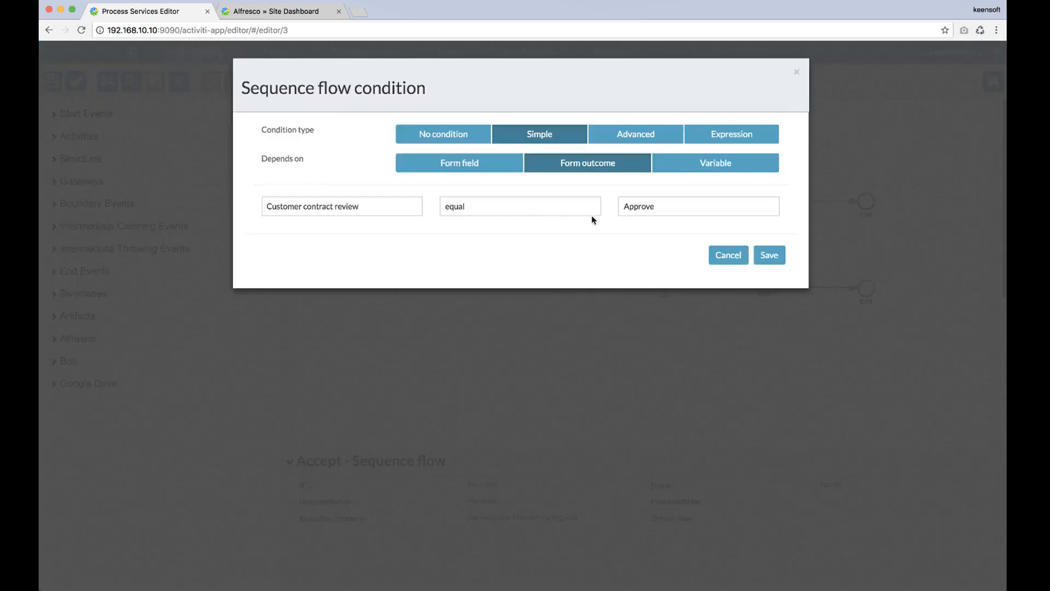
click(723, 257)
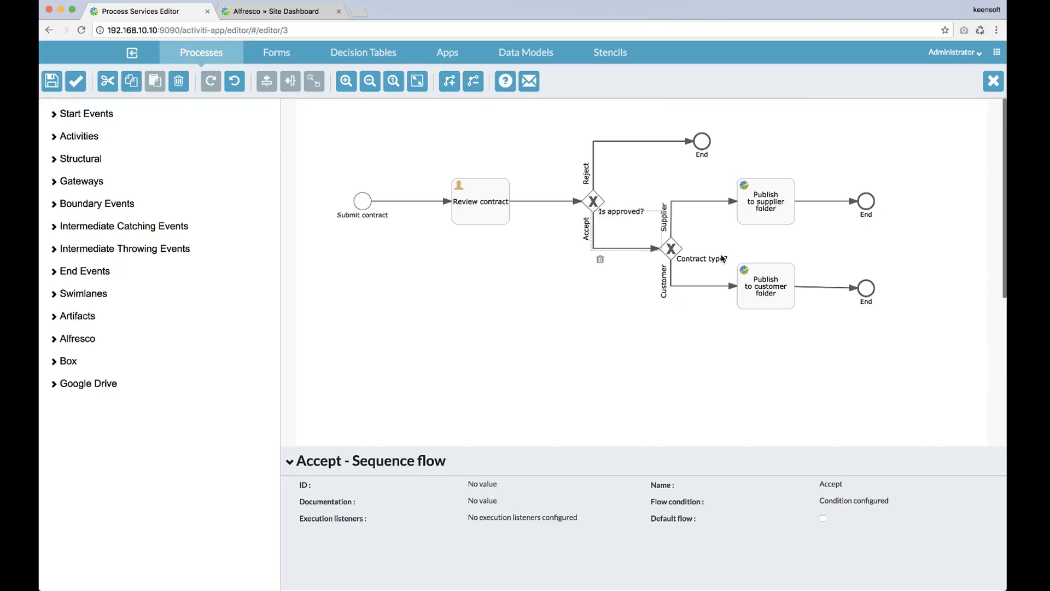
click(771, 290)
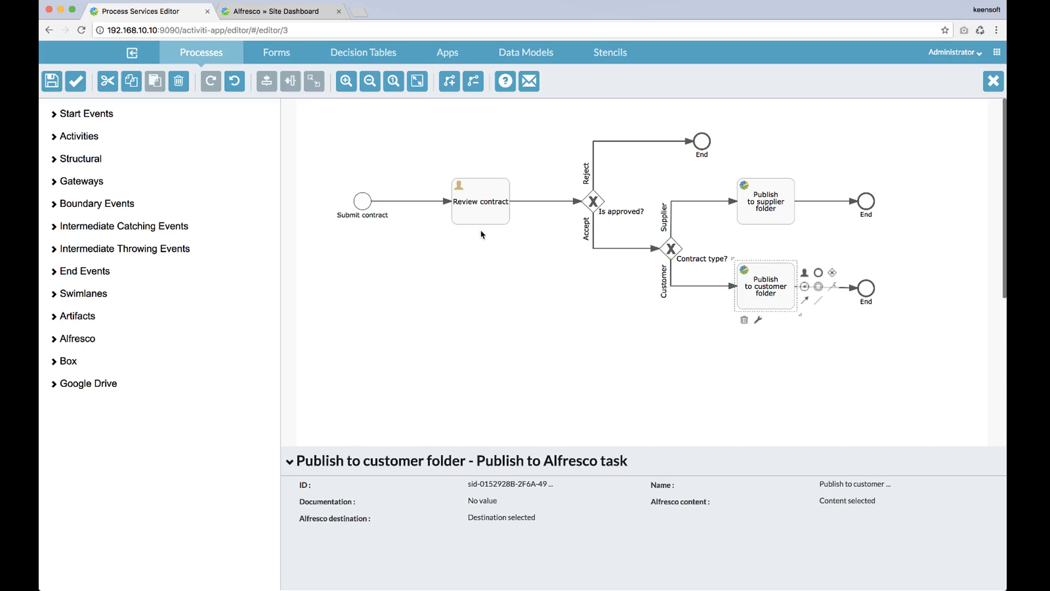
Step: Leave the process editor and view the document library of the Contract Management site in Alfresco Share
click(131, 53)
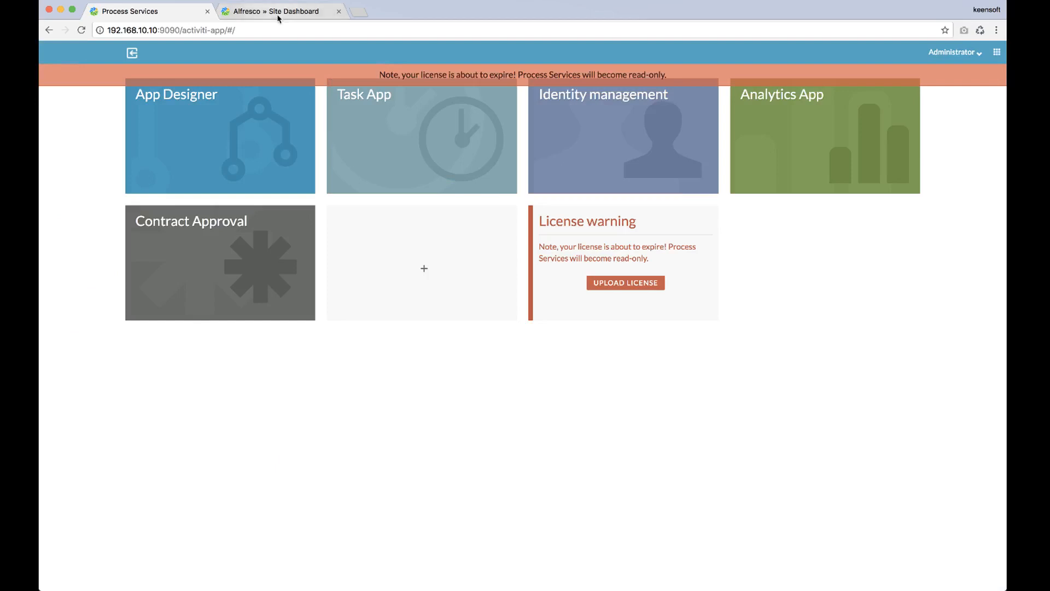
click(278, 15)
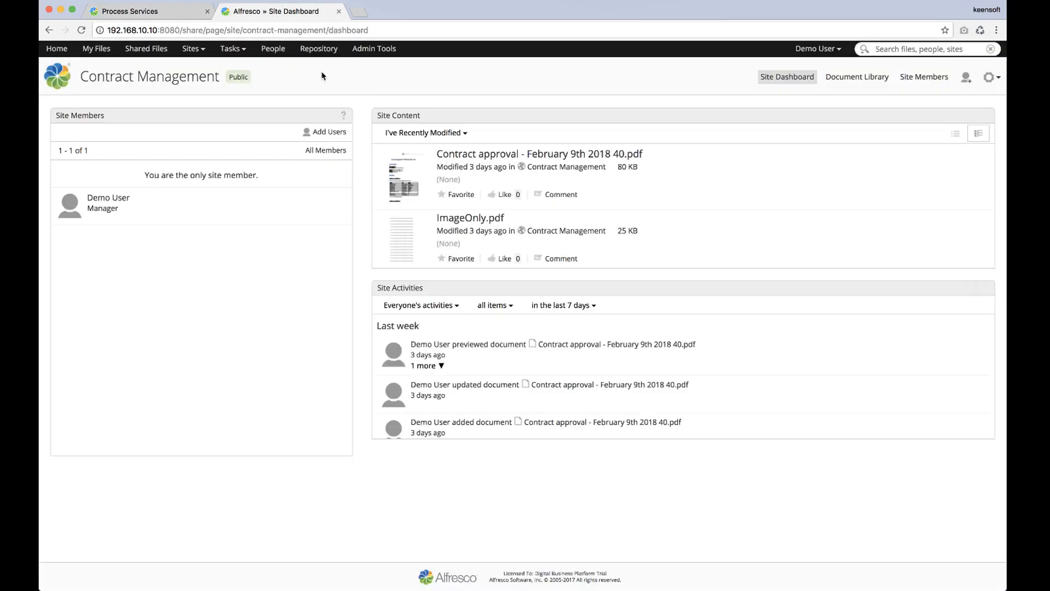
click(180, 78)
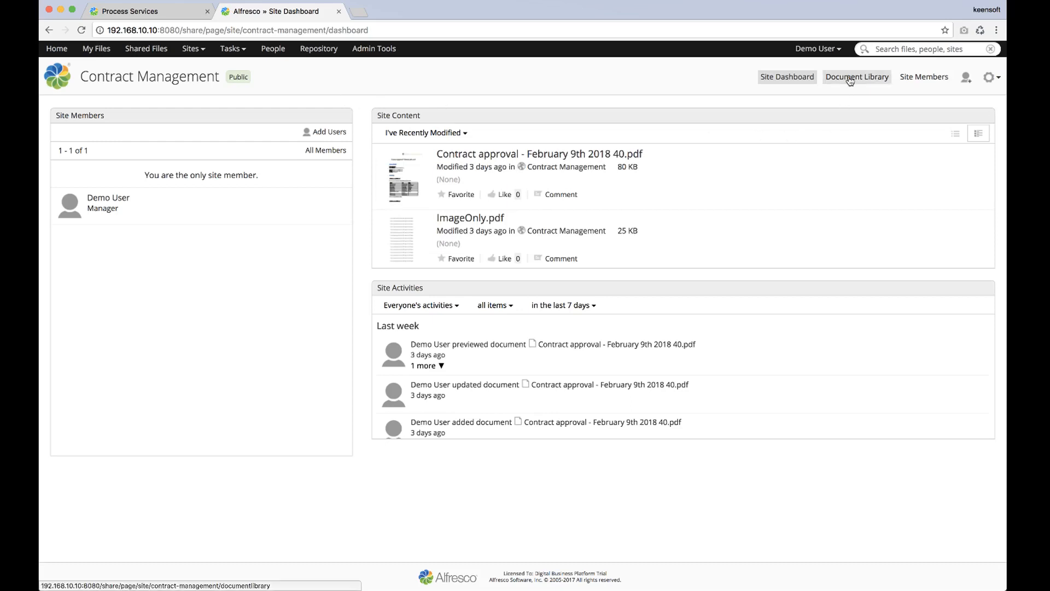
click(880, 76)
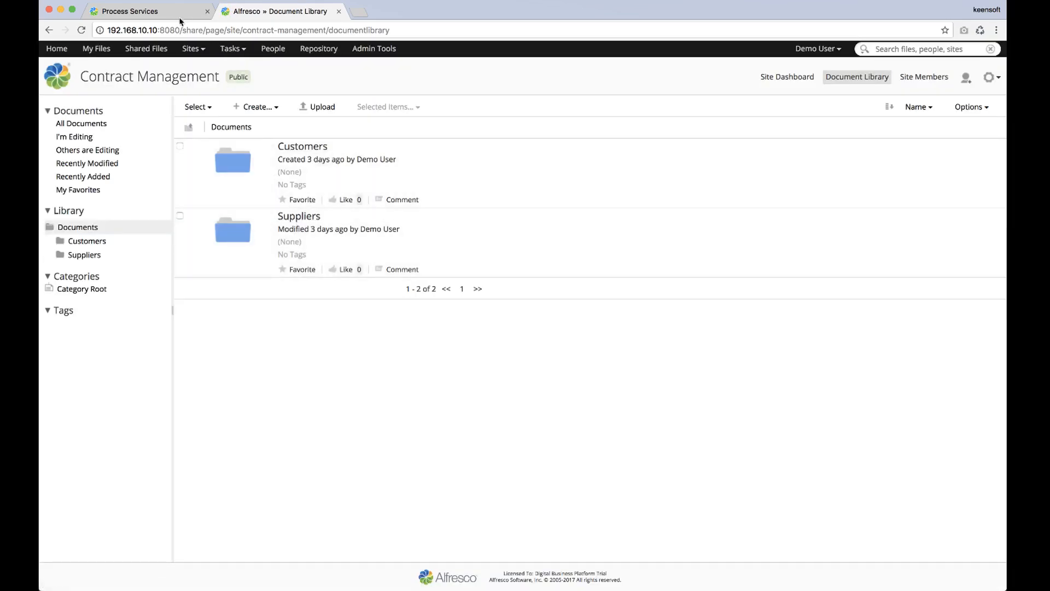
Step: Switch back to Process Services and begin a new Contract approval process in the Task App
click(180, 16)
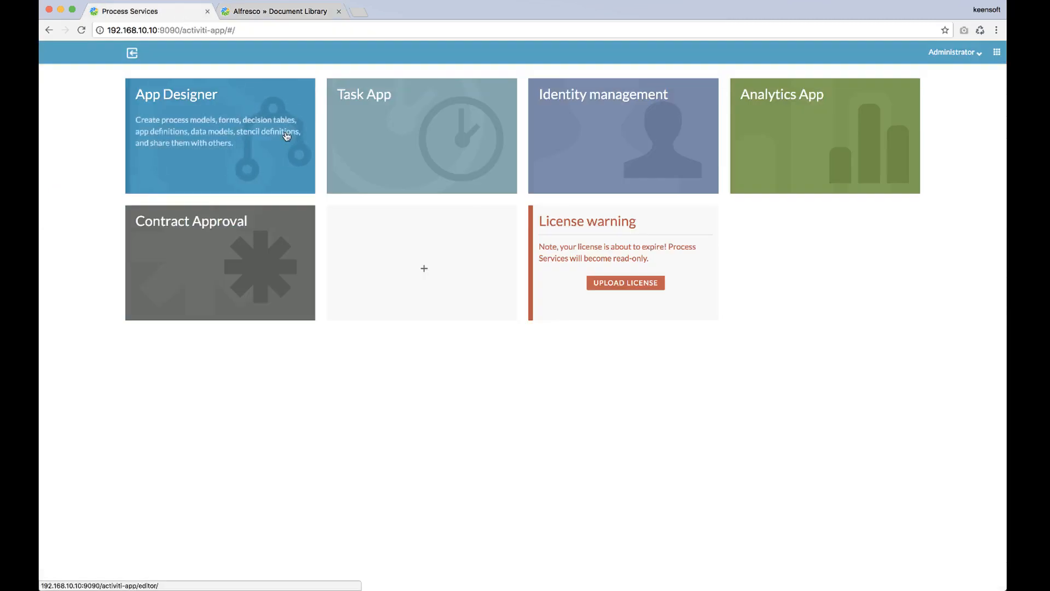
click(413, 143)
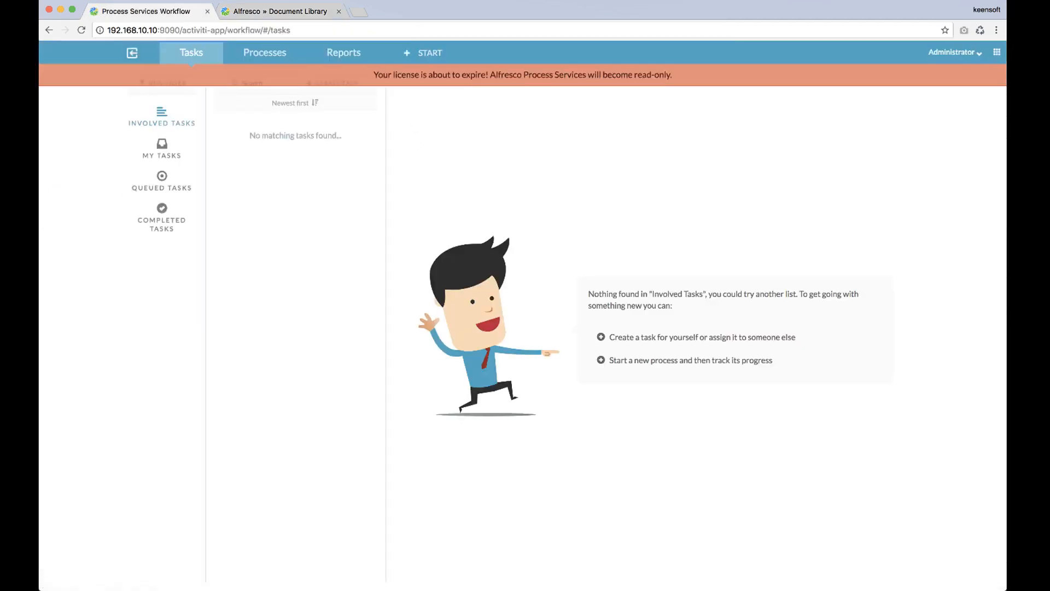
click(423, 54)
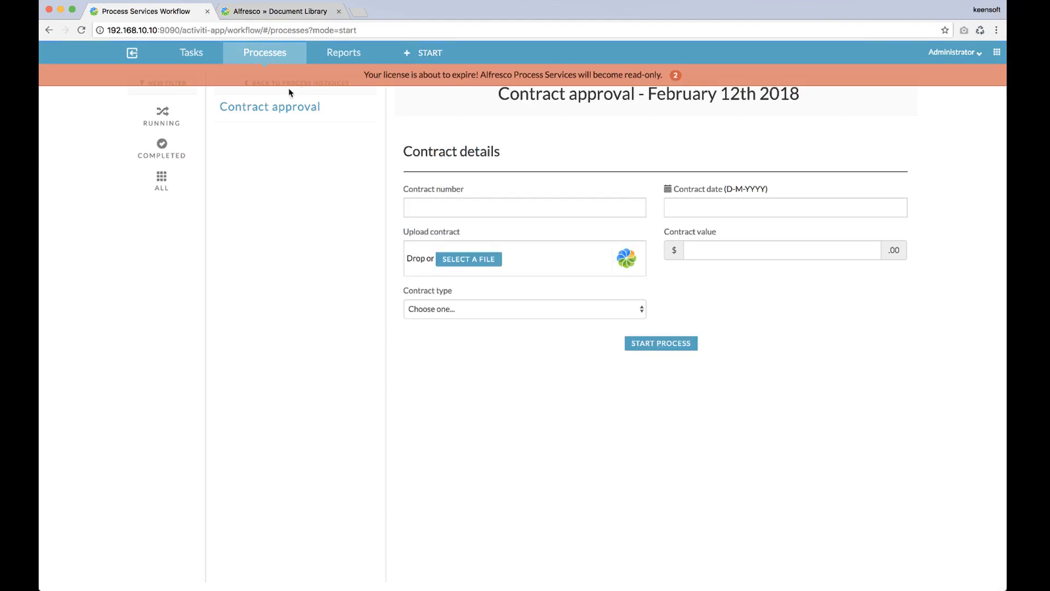
Step: Enter the contract number and set the contract date to 4-2-2018 in the start form
click(474, 212)
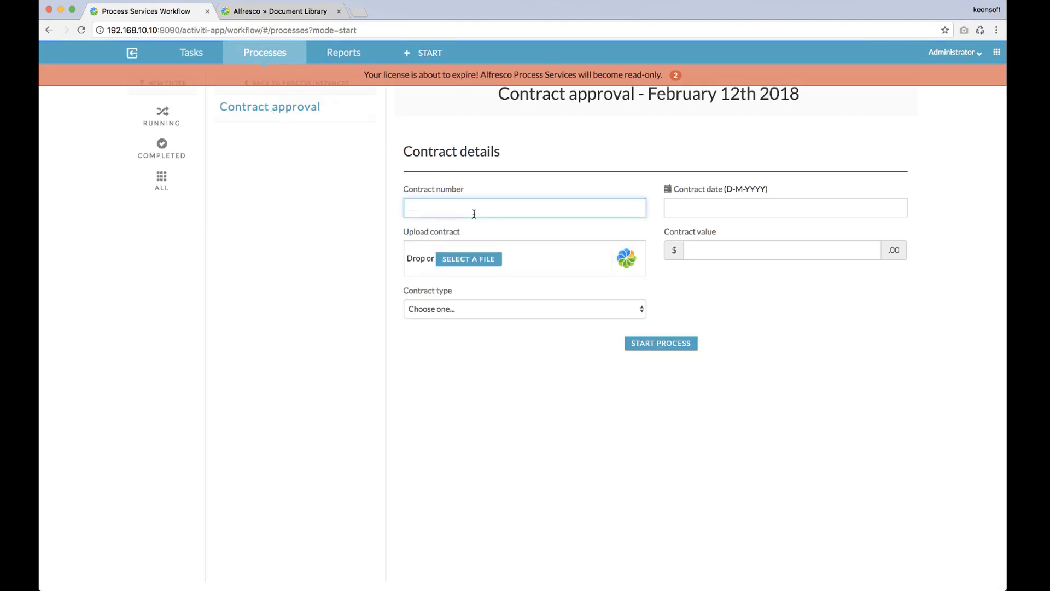
text(87347)
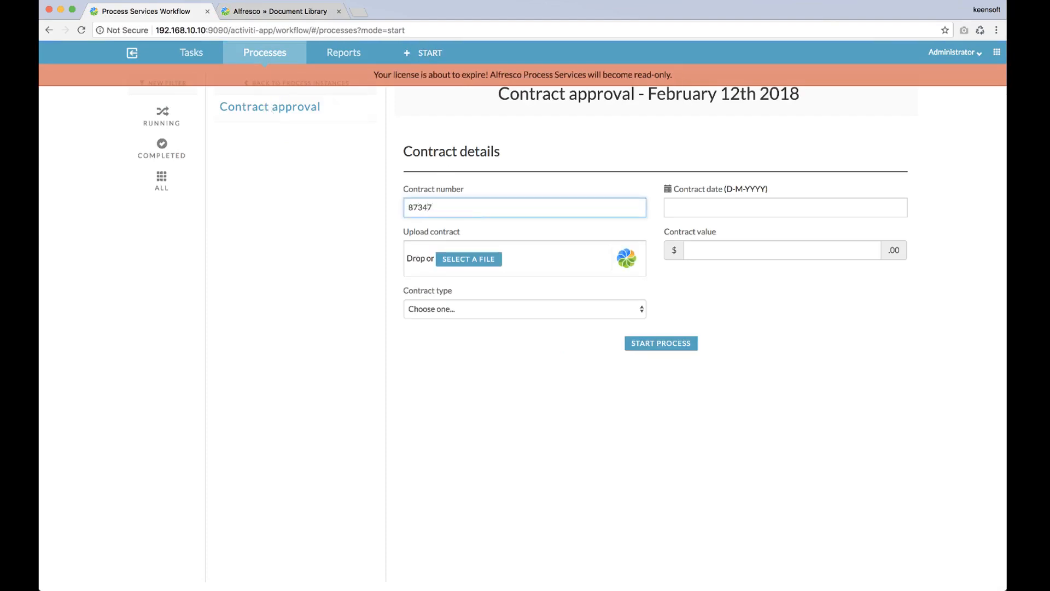
key(Tab)
click(685, 327)
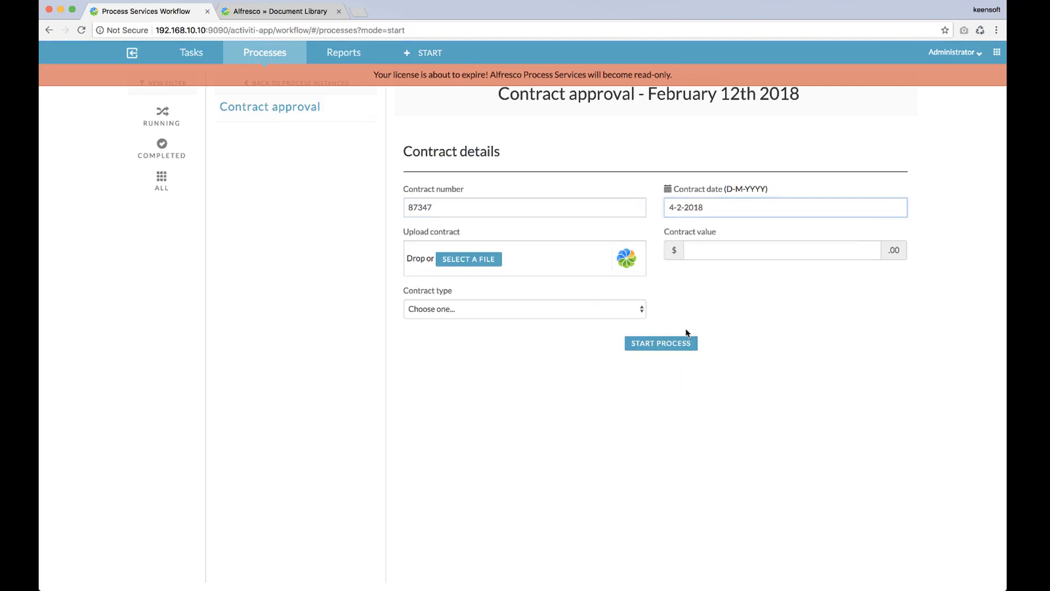
Step: Upload samplecontract.pdf from the Downloads folder as the contract file
click(453, 258)
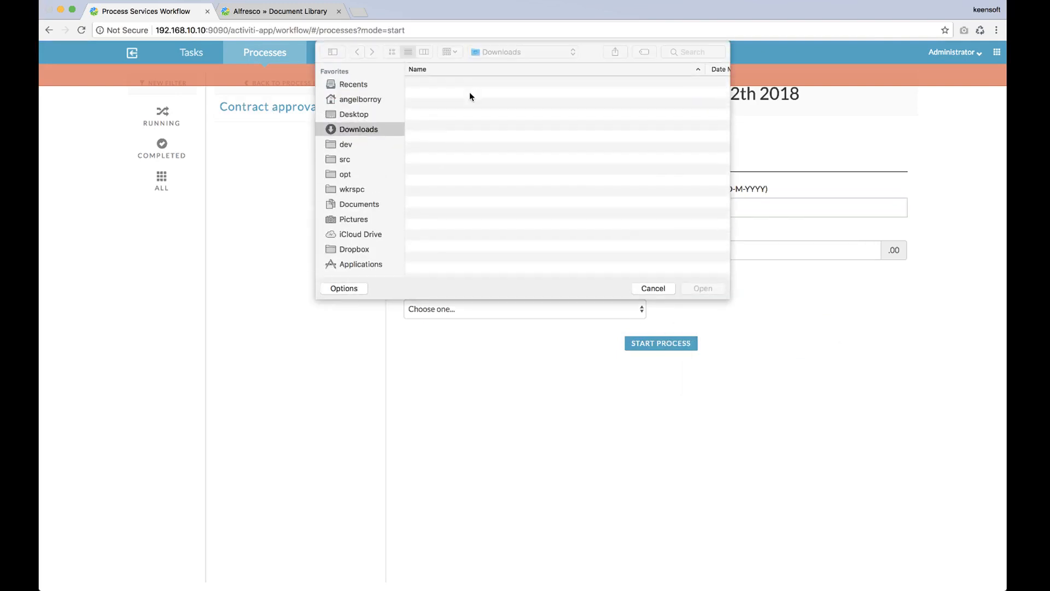
scroll(483, 180, down, 5)
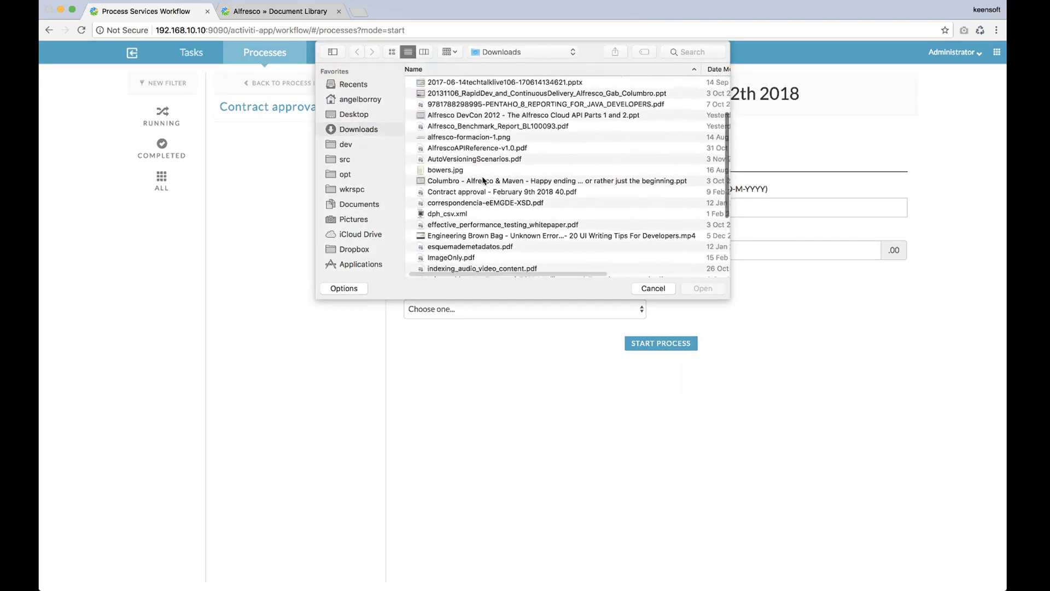
key(s)
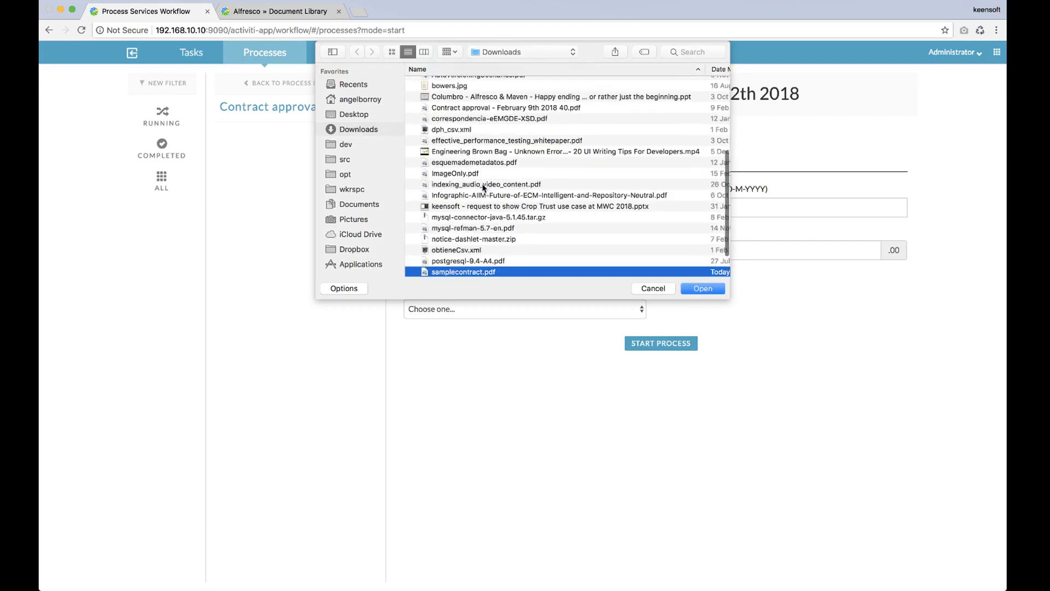
double_click(479, 271)
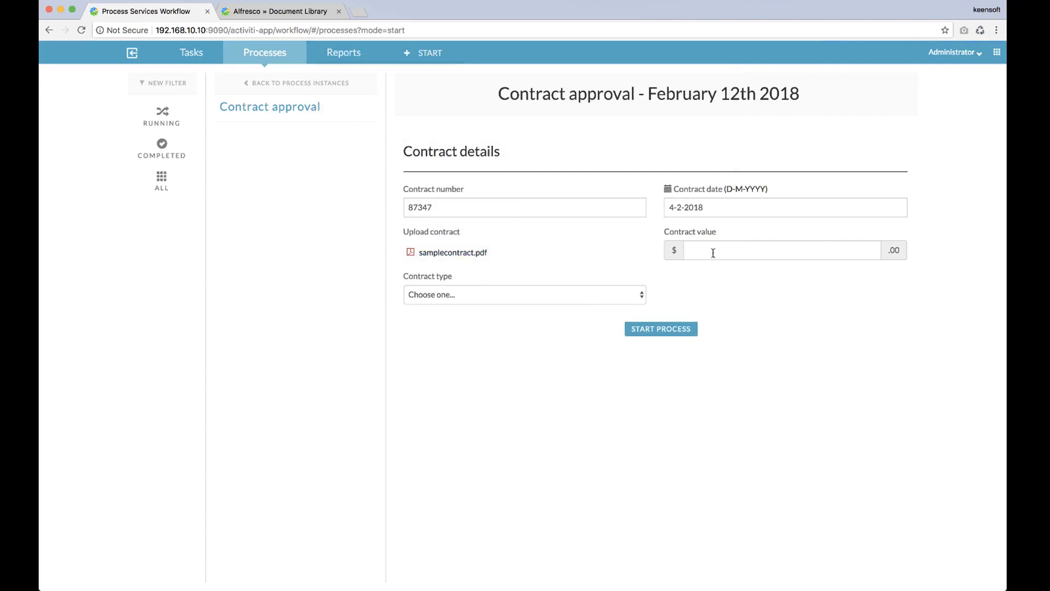
Step: Set the contract value to 50000 and the contract type to Customer
click(798, 257)
text(50000)
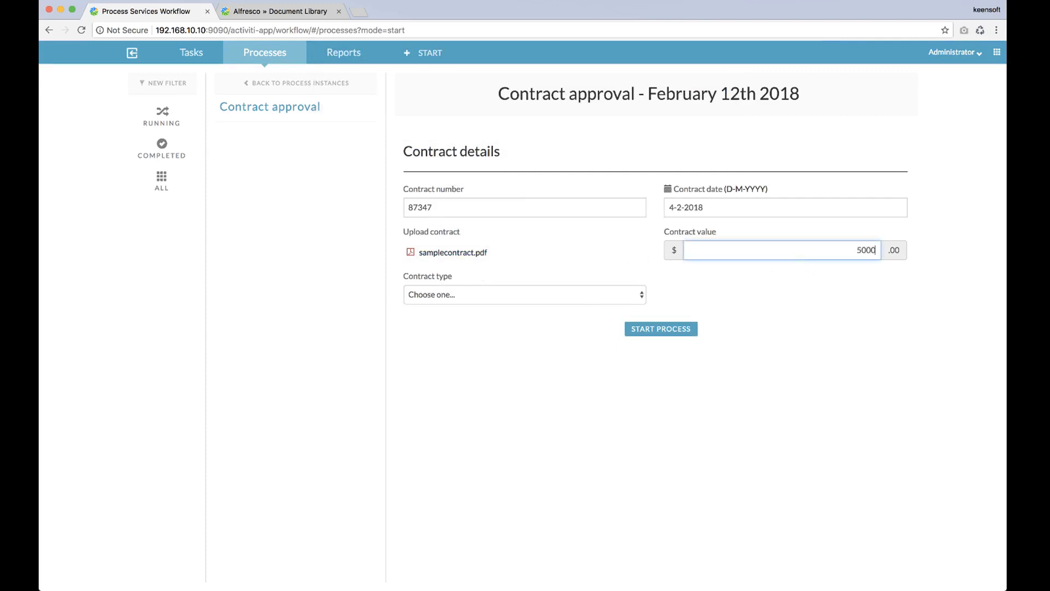
key(Tab)
click(609, 302)
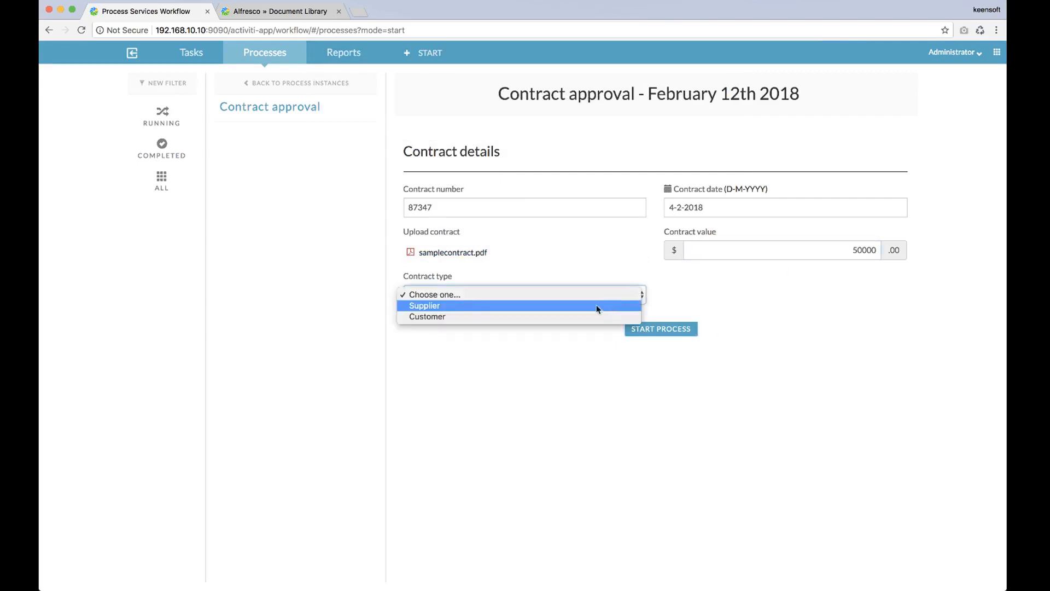
click(575, 315)
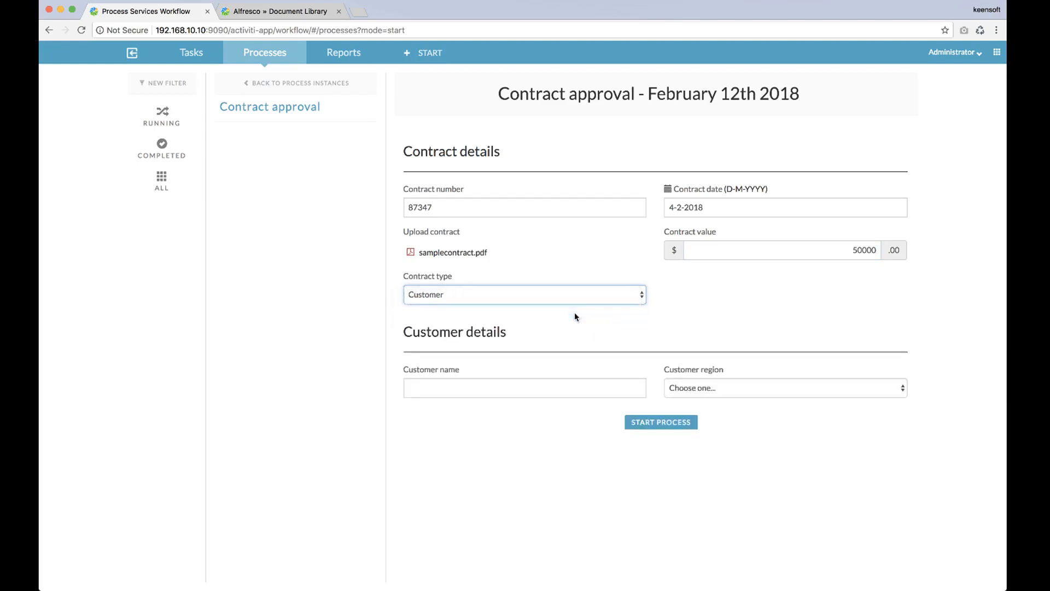
Step: Set the customer name to ACME and submit the form to start the contract approval process
click(530, 382)
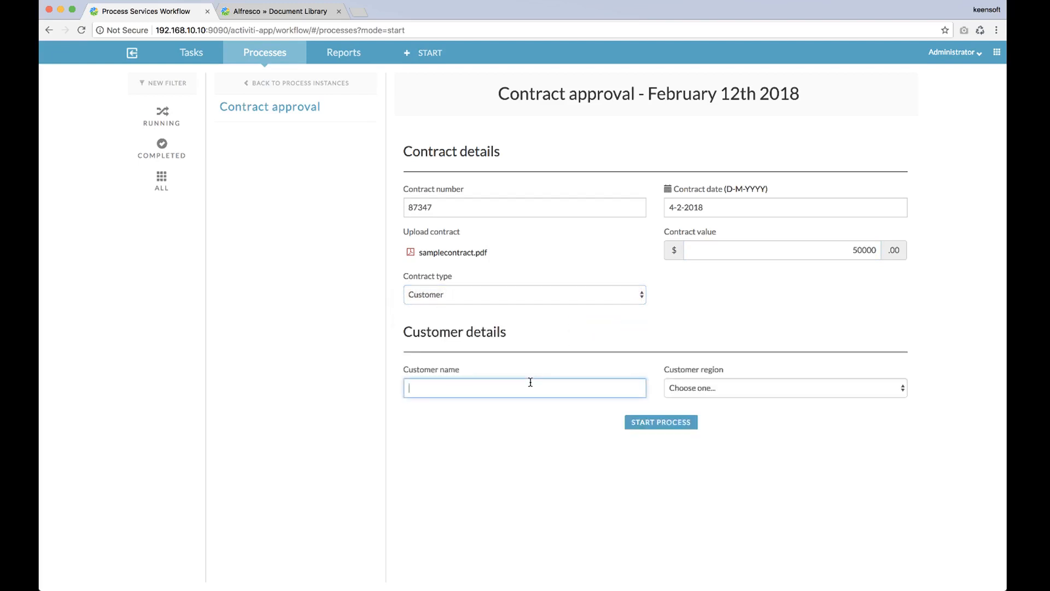
text(ACME)
click(837, 387)
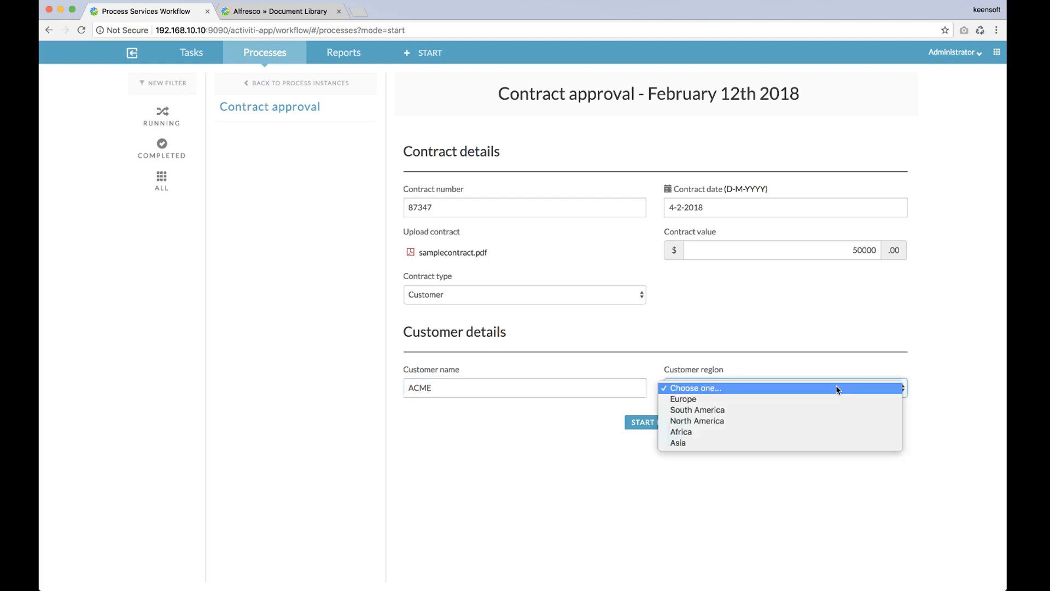
click(833, 395)
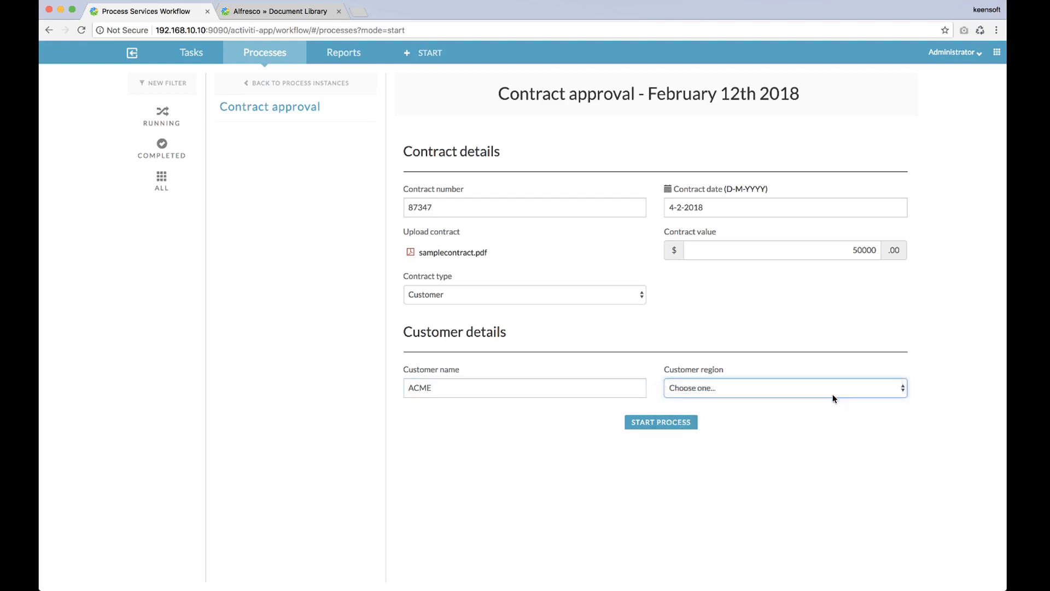
click(645, 422)
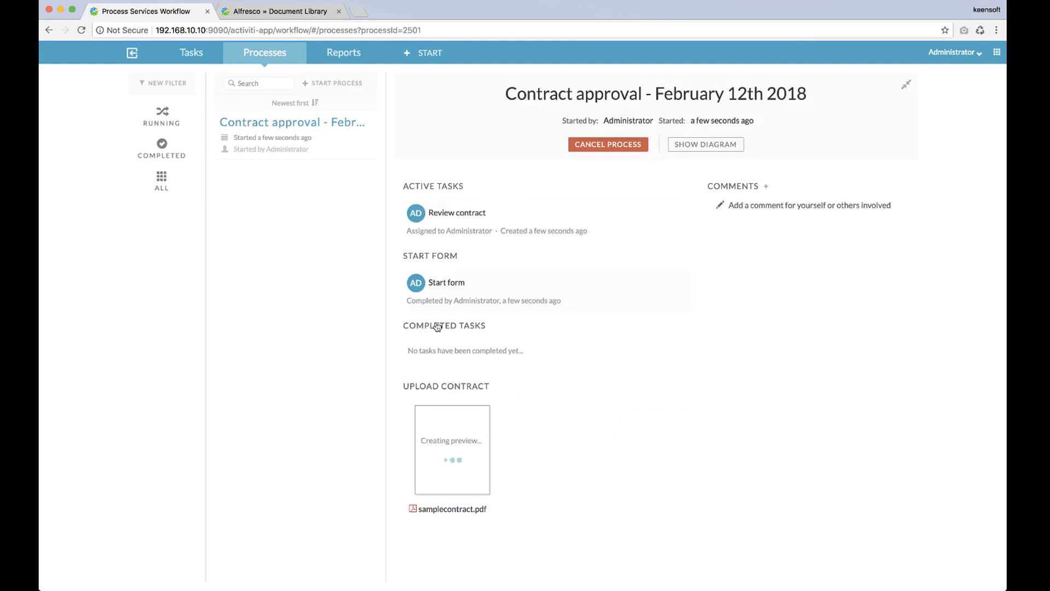
Step: Show the process diagram of the newly started contract approval
click(716, 144)
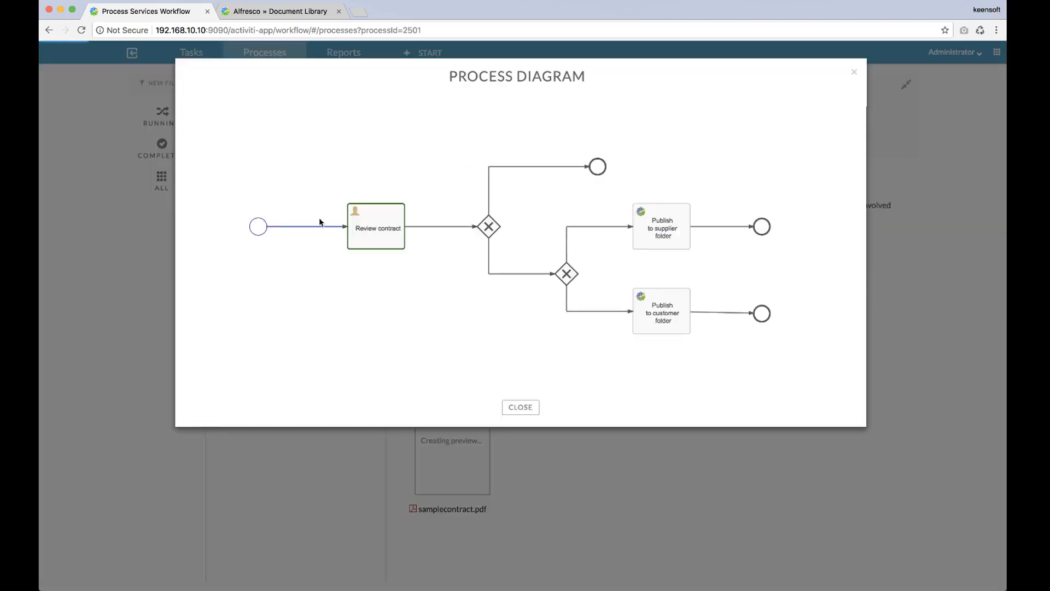
Step: Inspect the Review contract step's details in the process diagram, close the diagram and open the pending Review contract task
mouse_move(384, 228)
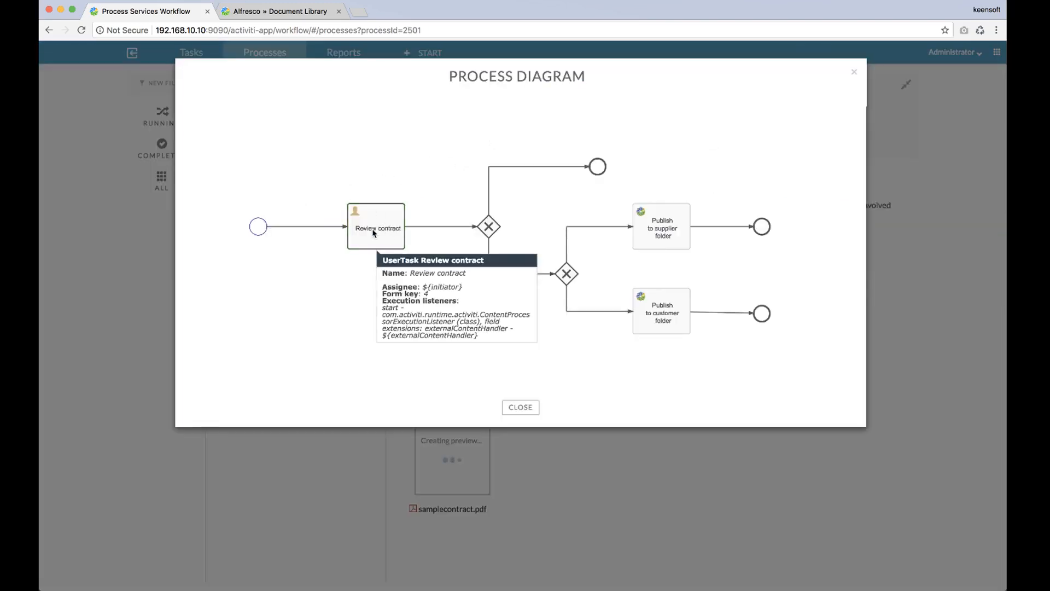
click(523, 408)
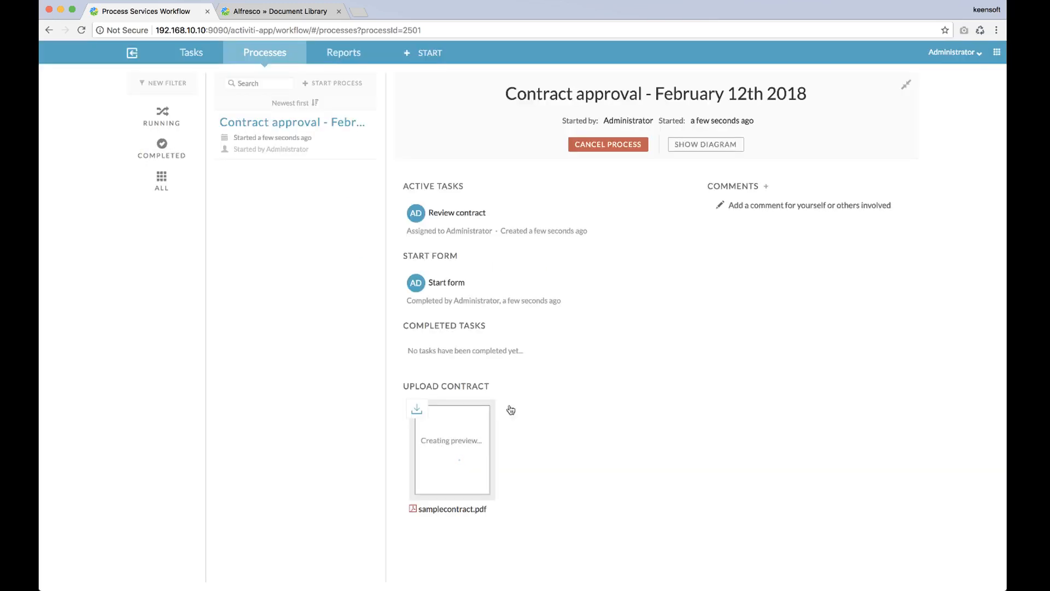
click(200, 53)
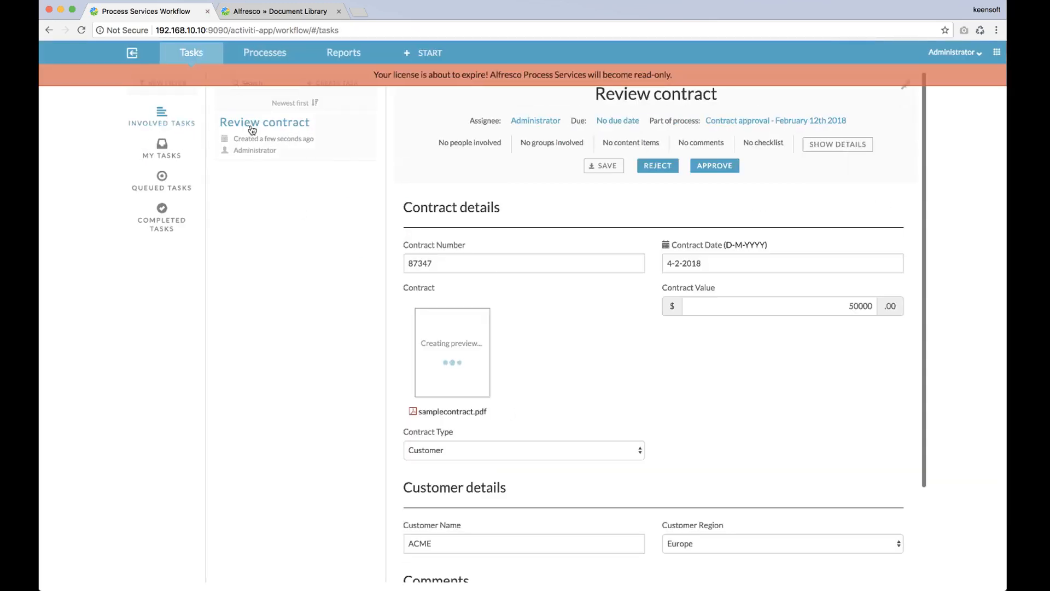
scroll(562, 297, down, 2)
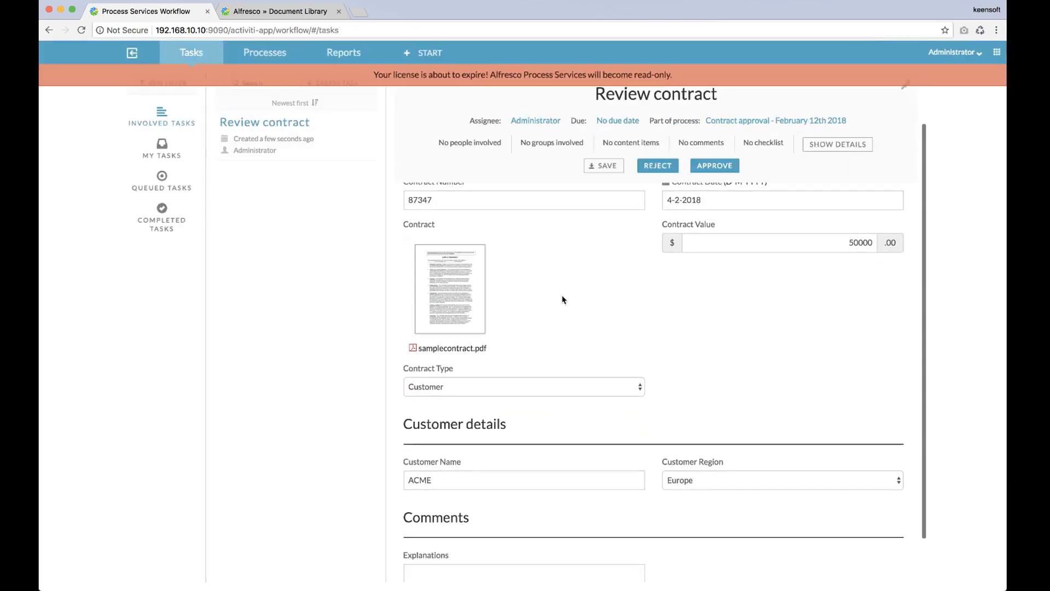
Step: Preview the attached samplecontract.pdf from the review form, read through its pages and close the preview
click(467, 282)
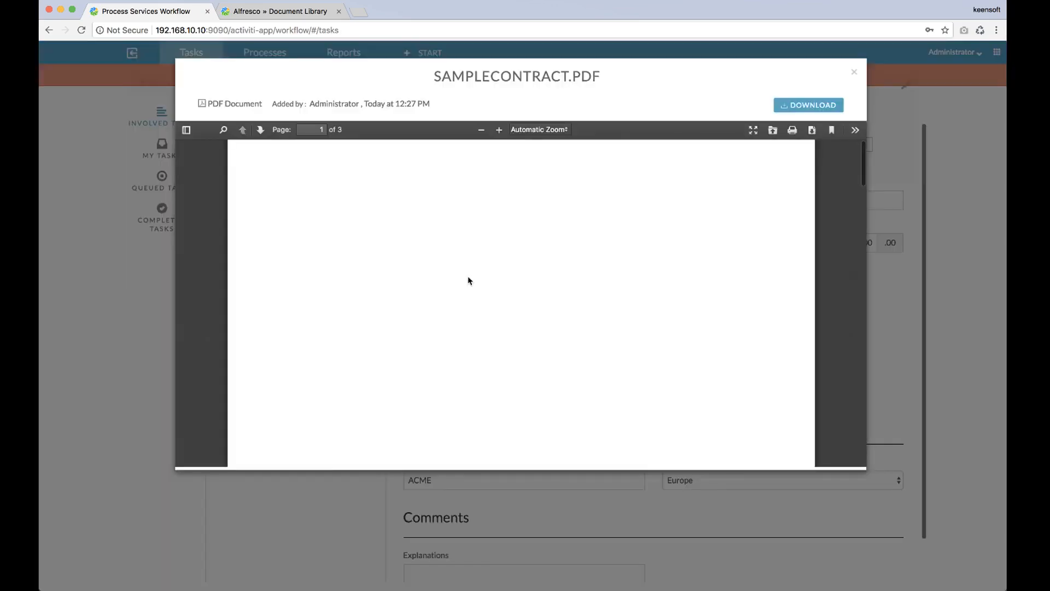
scroll(568, 284, down, 5)
scroll(568, 285, down, 5)
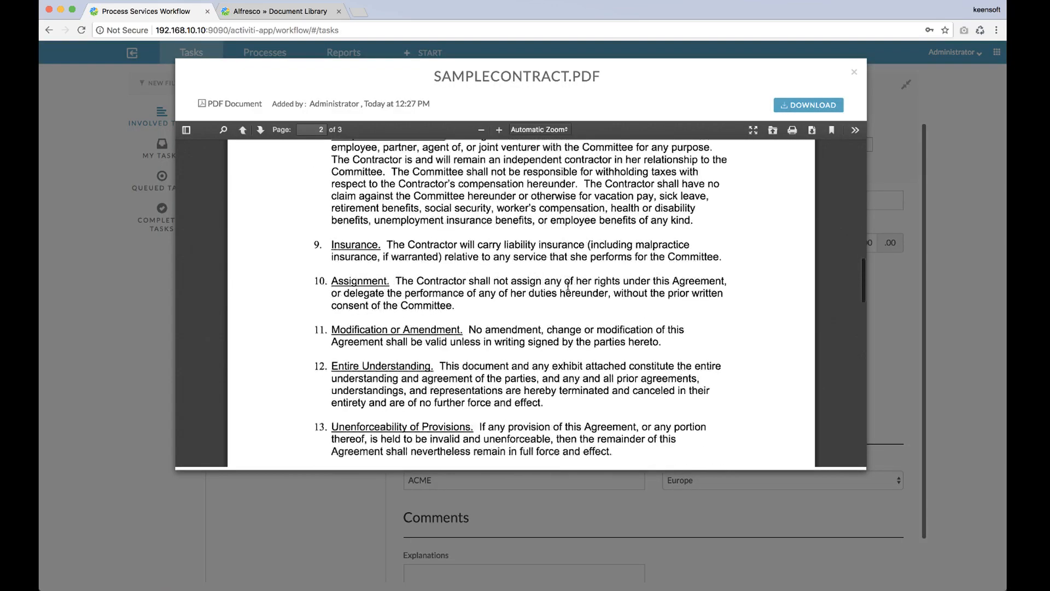
scroll(568, 285, up, 5)
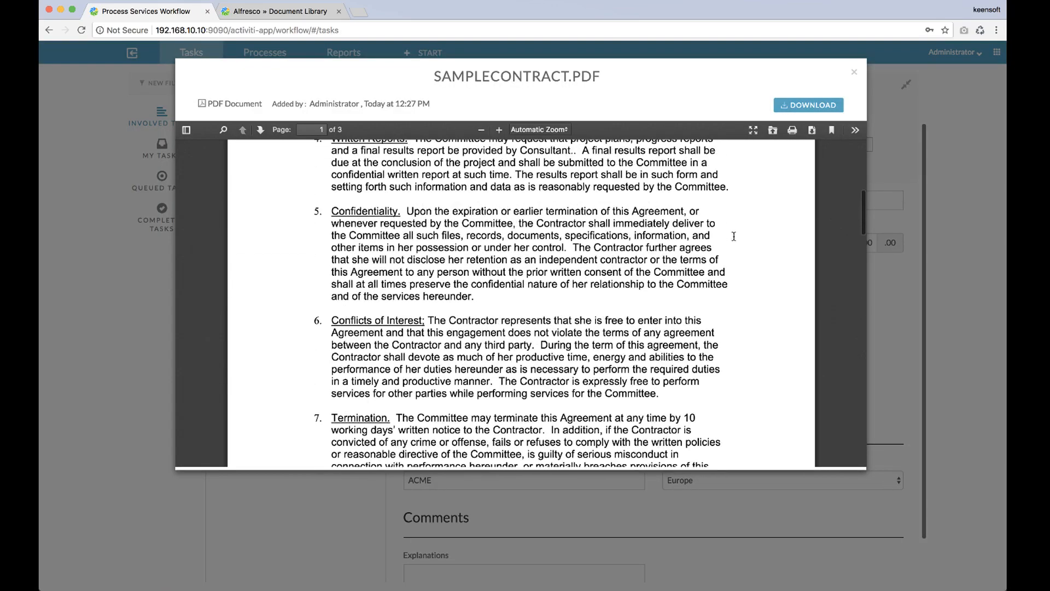
click(854, 73)
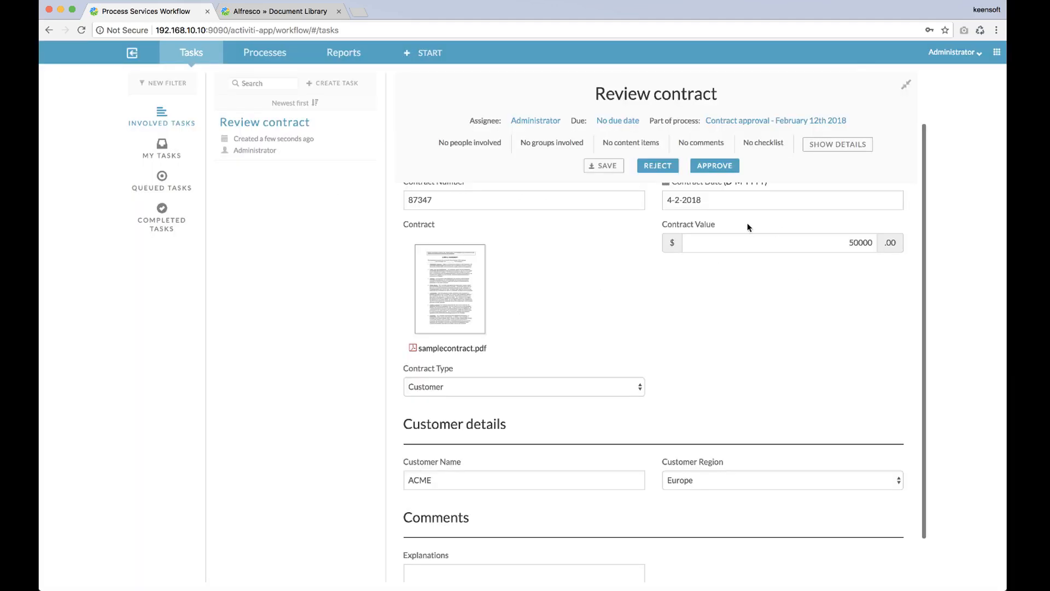
Step: Enter "Further explanations." as the explanation in the review form's comments and approve the contract
scroll(747, 225, down, 2)
click(509, 524)
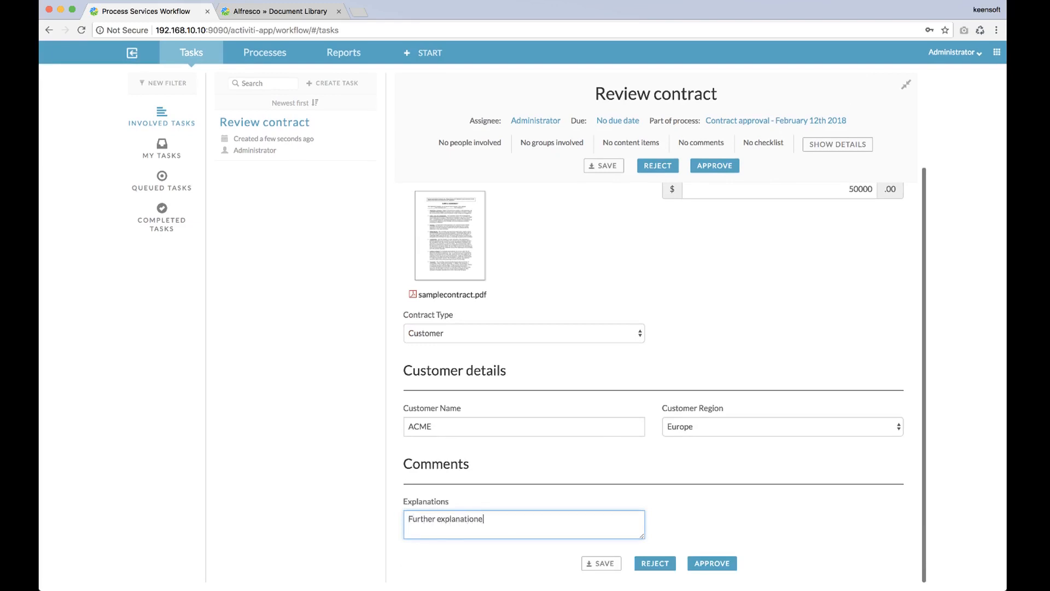
key(BackSpace)
key(BackSpace)
click(703, 563)
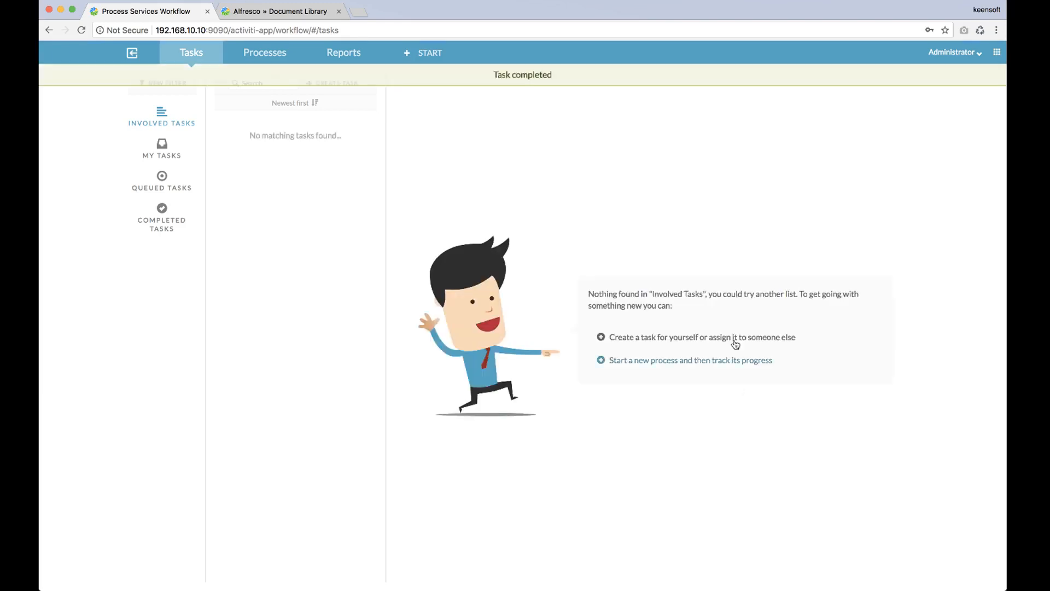
Step: Look up the contract approval instance among the running and completed processes
click(261, 57)
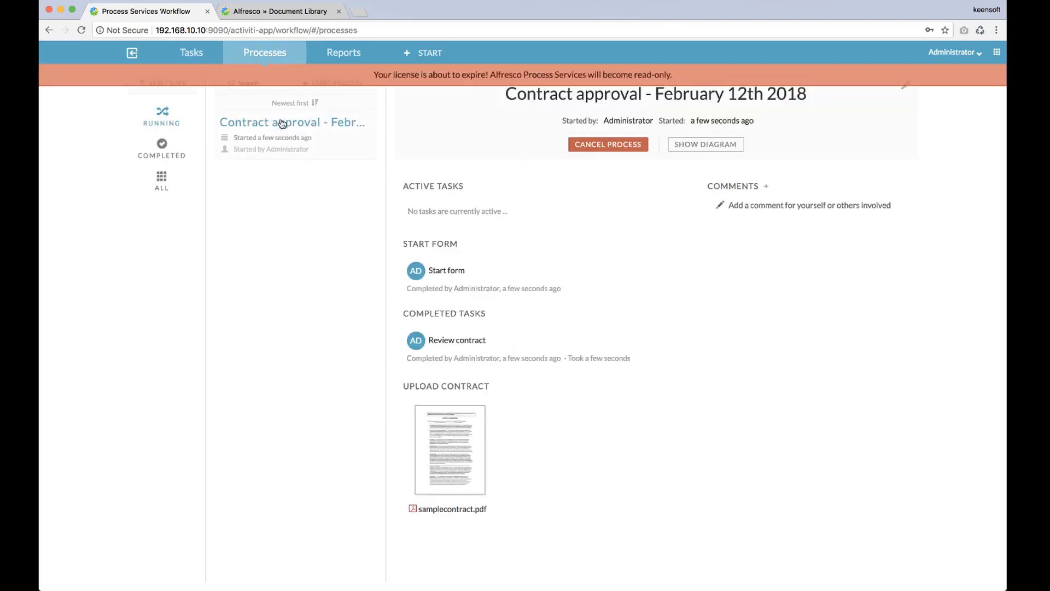
click(168, 144)
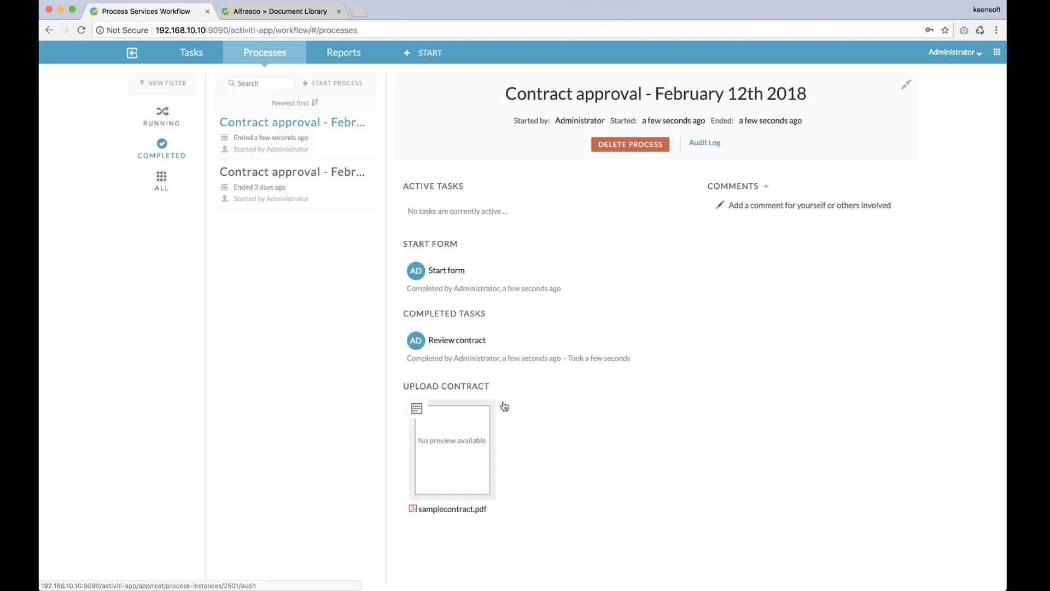
Step: Switch to the Alfresco document library, open samplecontract.pdf in the Customers/ACME folder and review its contract properties
click(289, 11)
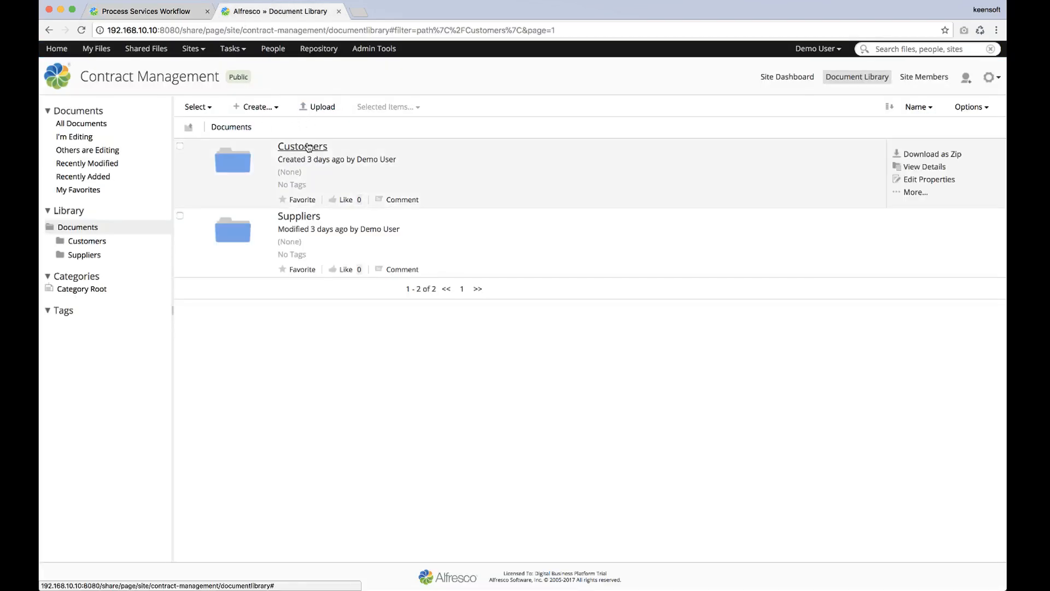
click(303, 147)
click(288, 146)
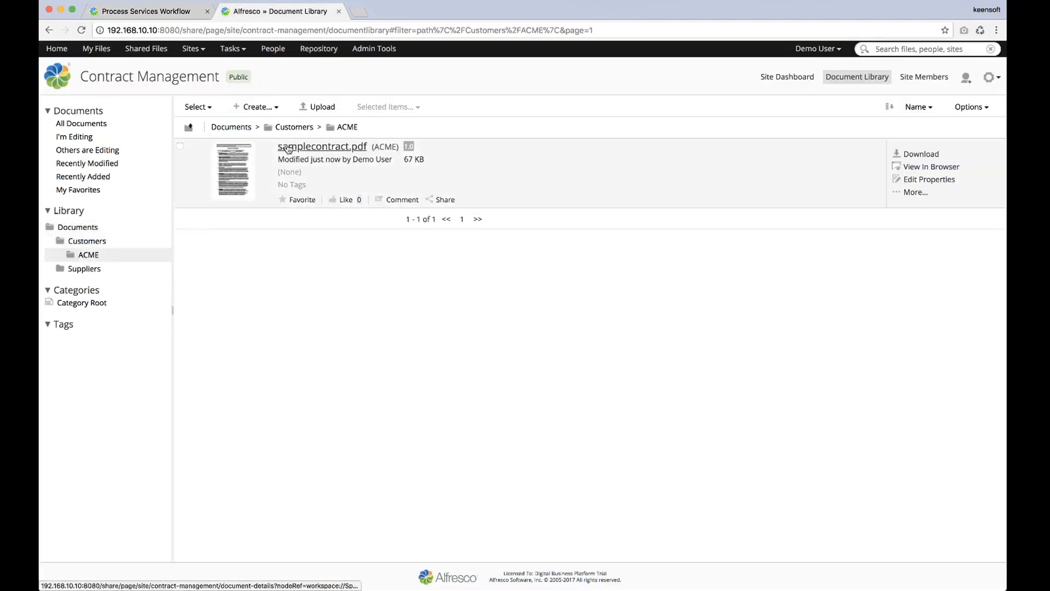
click(288, 148)
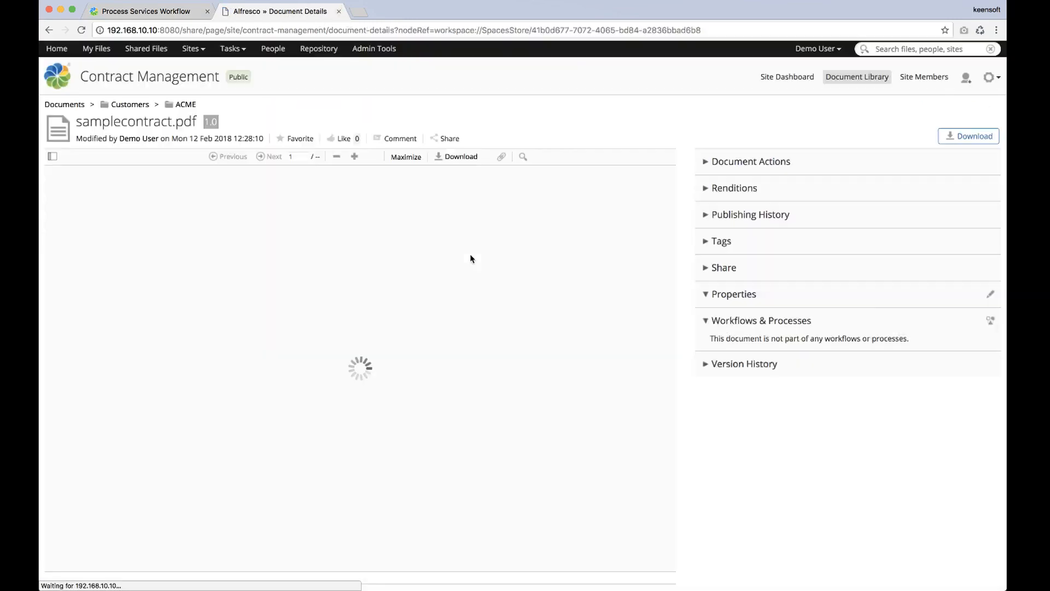
scroll(717, 337, down, 4)
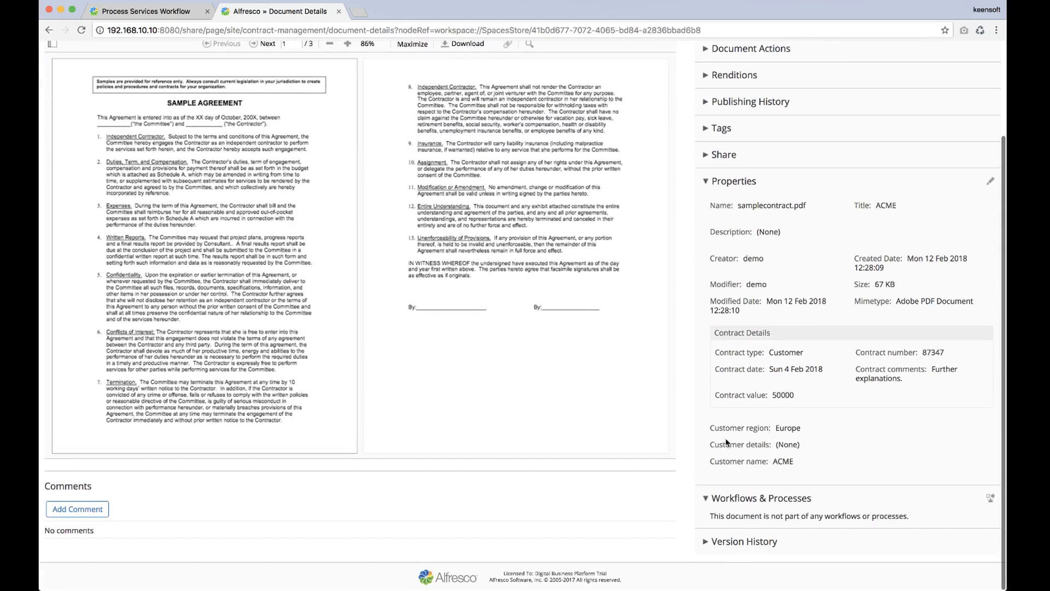
scroll(782, 368, up, 3)
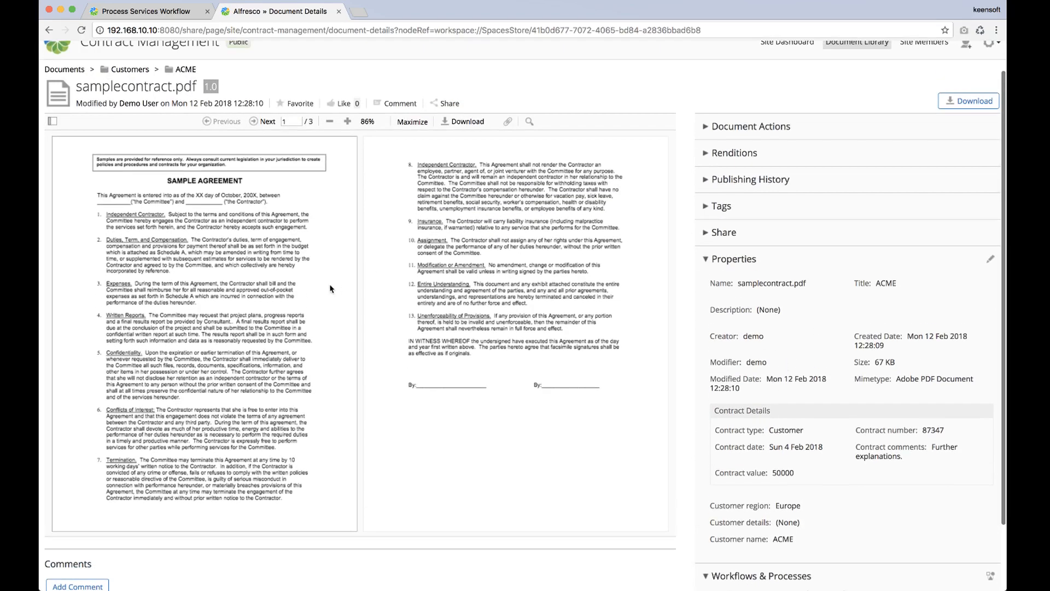
Step: Return to Process Services and view the Analytics App's Process definition overview report with process status All
click(162, 12)
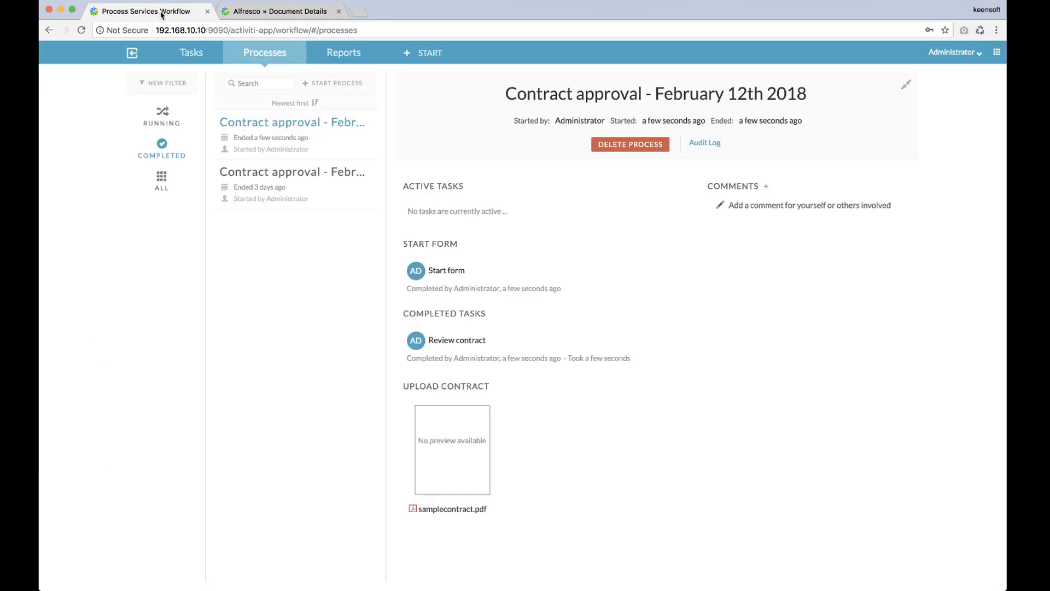
click(132, 52)
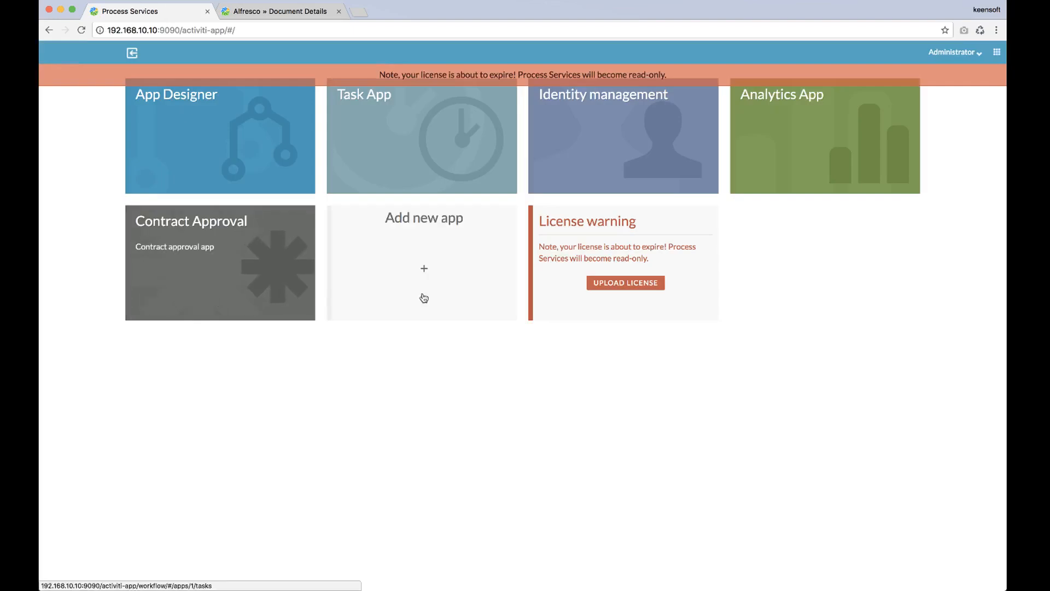
click(763, 150)
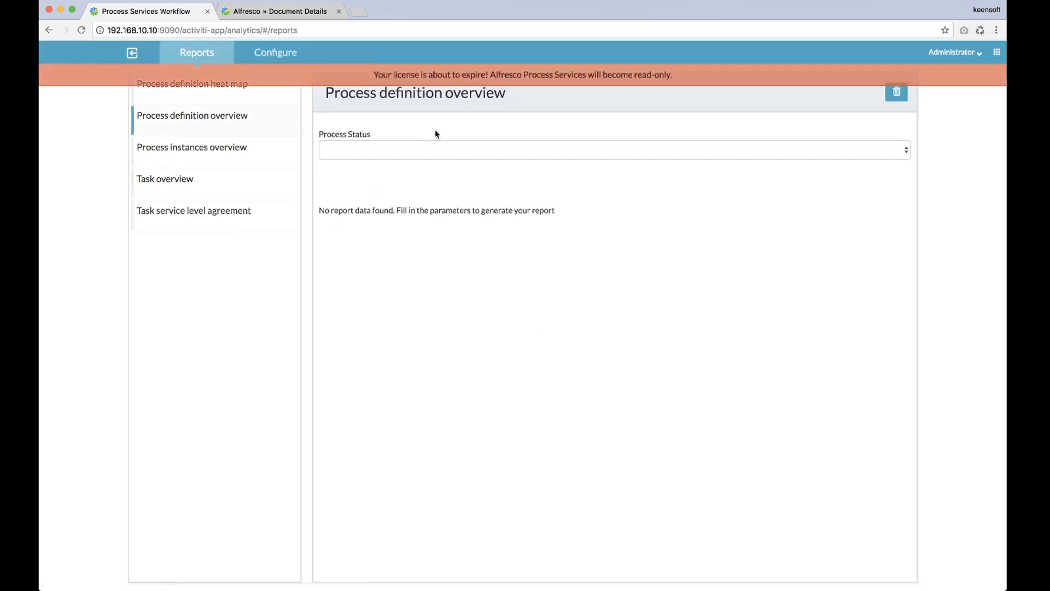
click(425, 149)
click(415, 160)
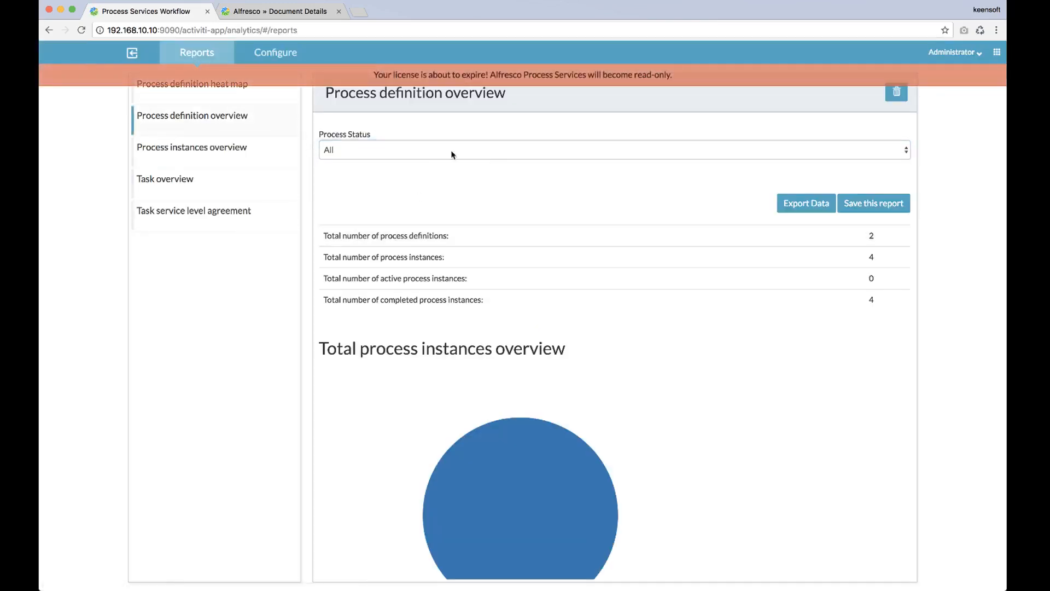
scroll(499, 305, down, 5)
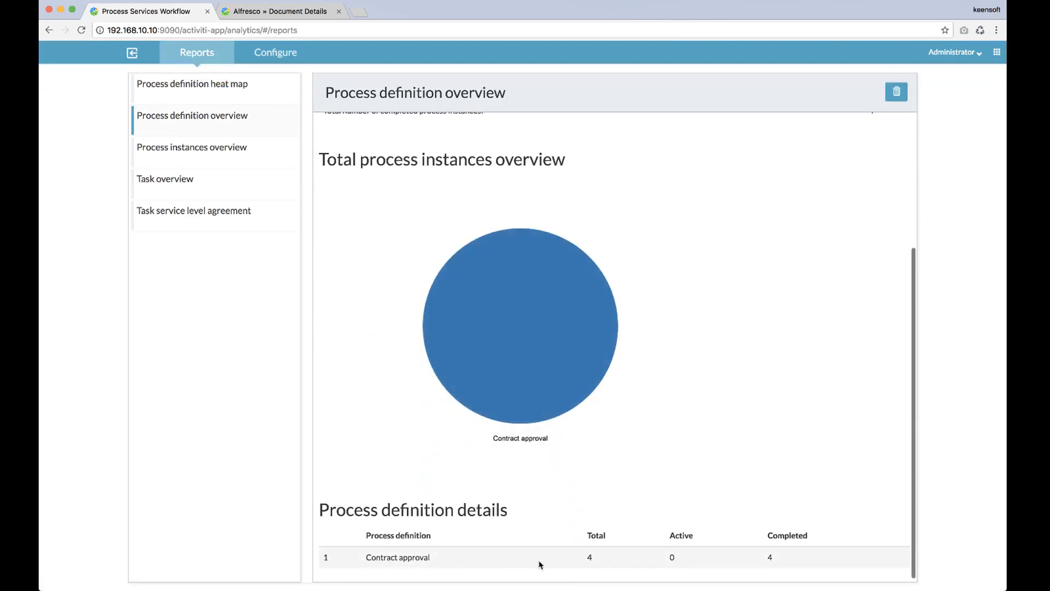
scroll(592, 219, up, 5)
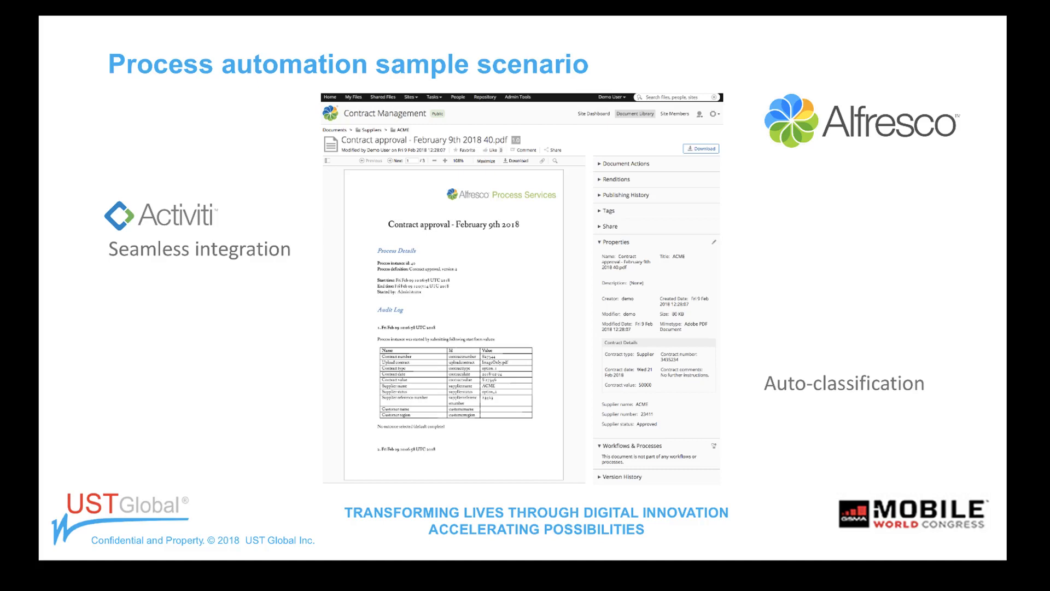
key(Right)
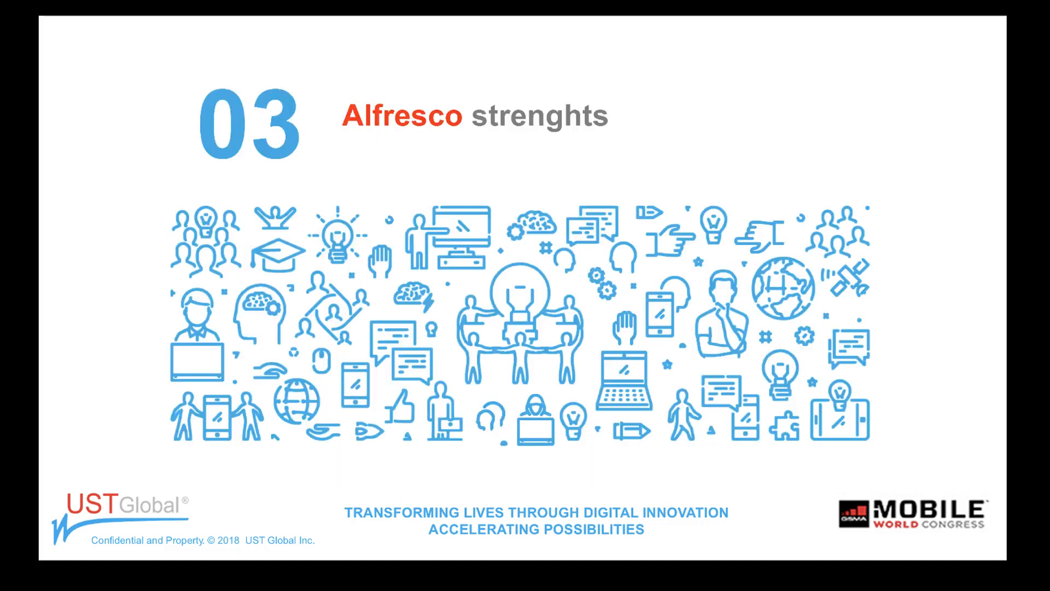